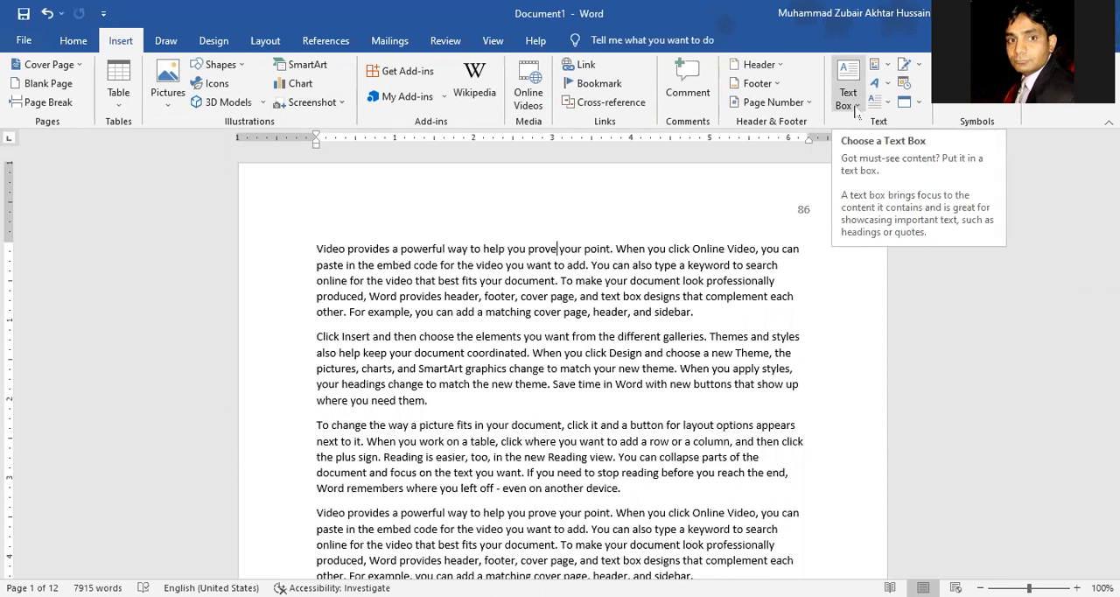
Step: Insert a Simple Text Box on page 1 and move it down into the second paragraph
{"action": "left_click", "coordinate": [854, 111]}
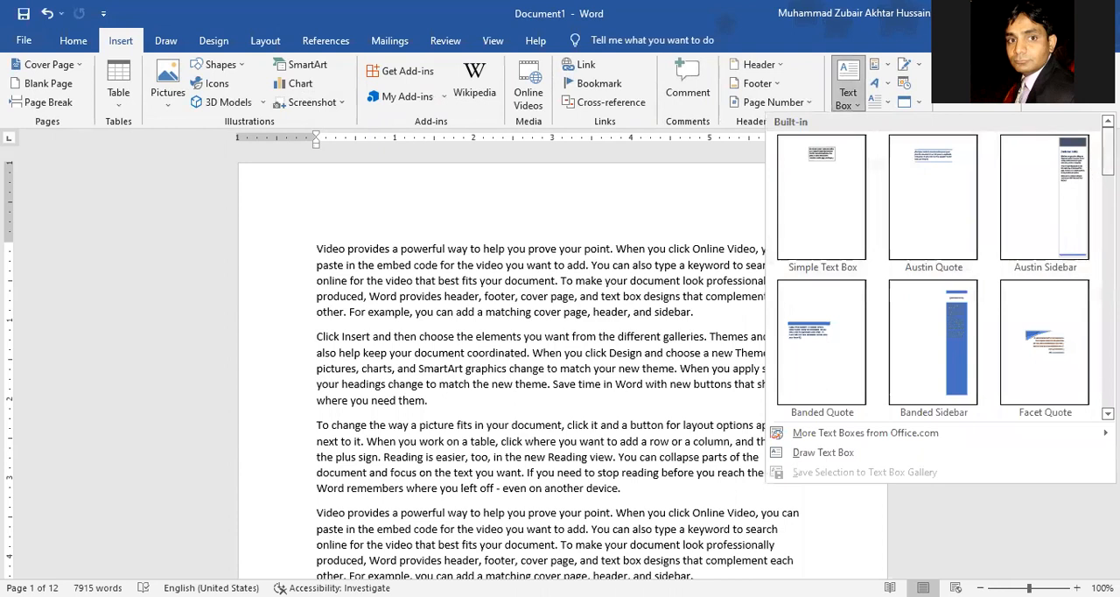
{"action": "scroll", "coordinate": [945, 266], "scroll_direction": "down", "scroll_amount": 5}
{"action": "scroll", "coordinate": [933, 267], "scroll_direction": "down", "scroll_amount": 4}
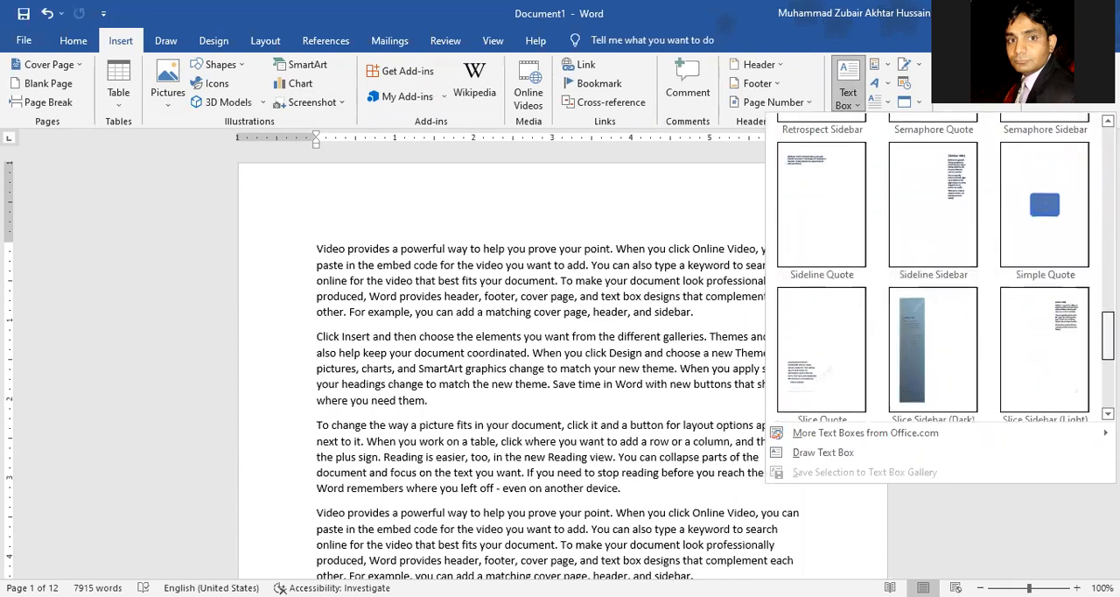
{"action": "scroll", "coordinate": [932, 267], "scroll_direction": "down", "scroll_amount": 3}
{"action": "scroll", "coordinate": [933, 267], "scroll_direction": "up", "scroll_amount": 15}
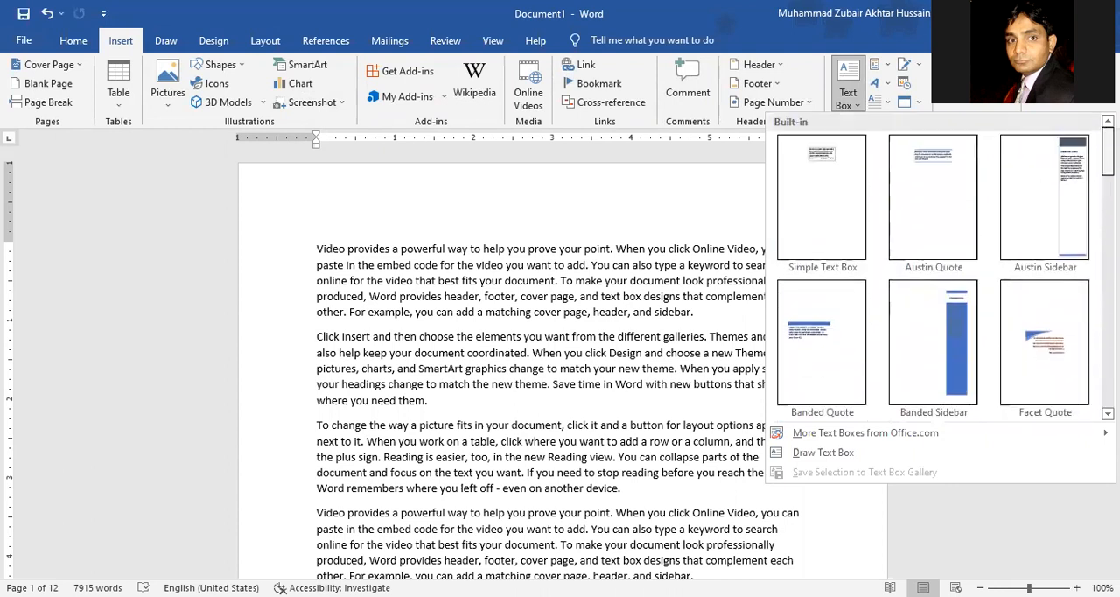
{"action": "left_click", "coordinate": [836, 191]}
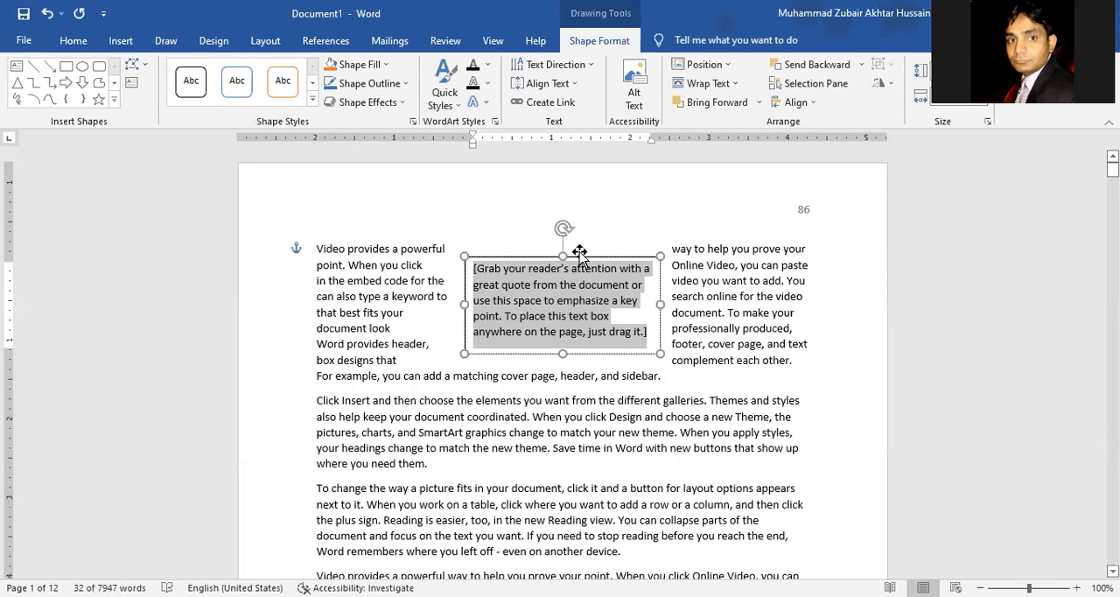
{"action": "left_click_drag", "start_coordinate": [580, 255], "coordinate": [526, 312]}
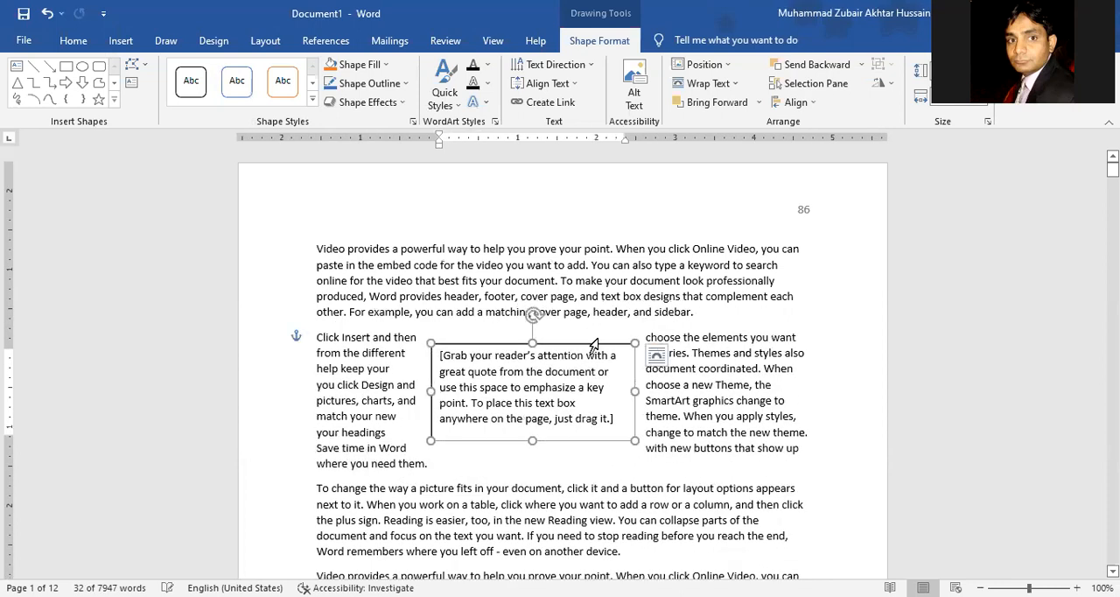
Step: Set the text box's wrapping to In Front of Text and move the box up slightly
{"action": "left_click", "coordinate": [656, 355]}
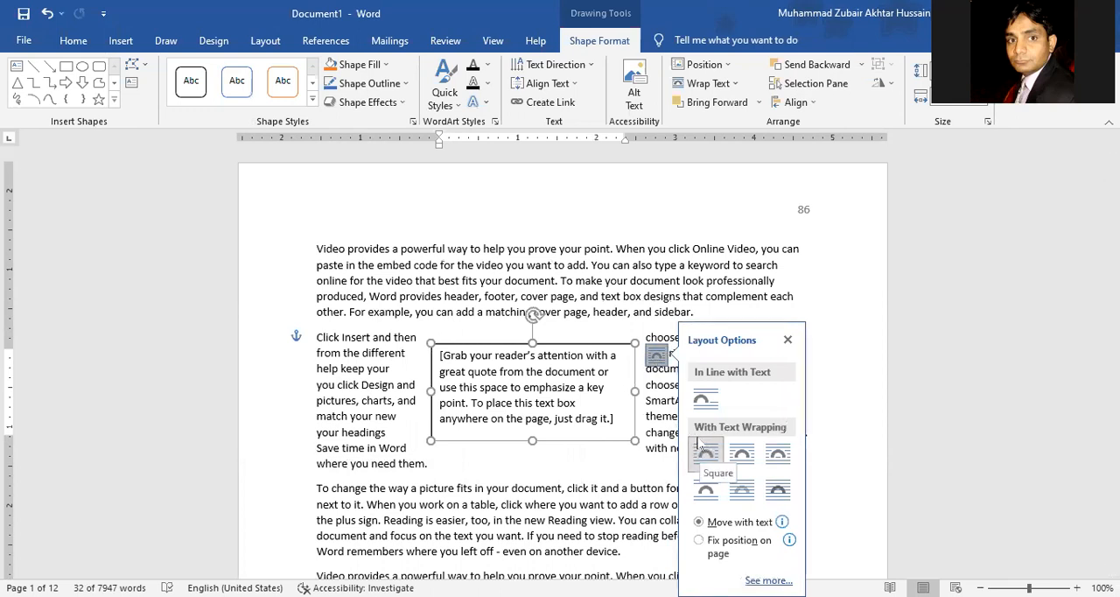
{"action": "left_click", "coordinate": [787, 459]}
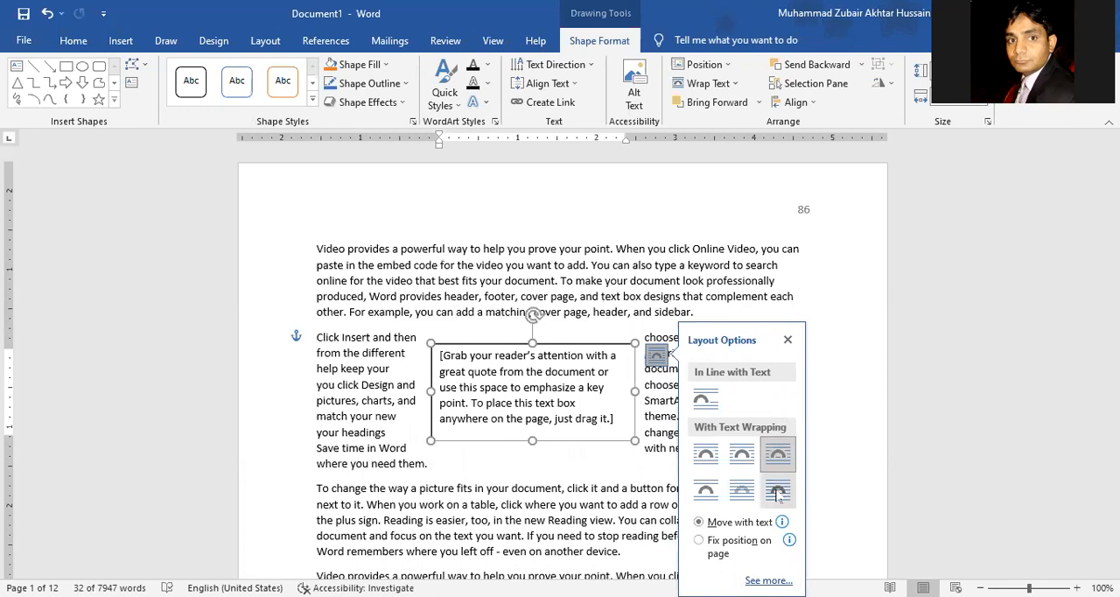
{"action": "left_click", "coordinate": [777, 493]}
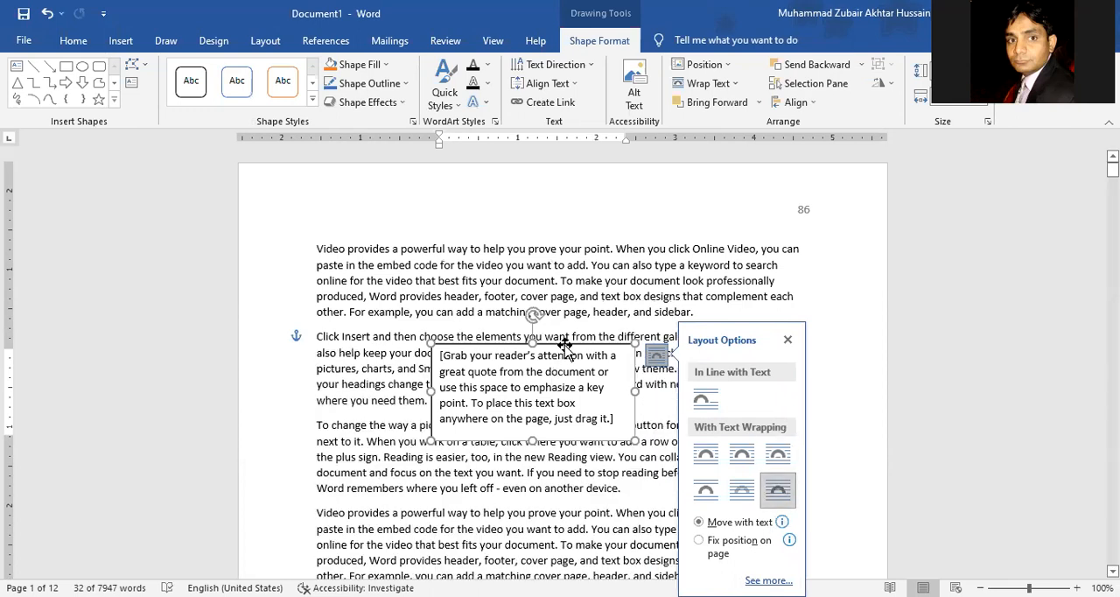
{"action": "mouse_move", "coordinate": [566, 347]}
{"action": "left_mouse_down"}
{"action": "mouse_move", "coordinate": [573, 300]}
{"action": "mouse_move", "coordinate": [631, 378]}
{"action": "mouse_move", "coordinate": [628, 332]}
{"action": "mouse_move", "coordinate": [566, 338]}
{"action": "left_mouse_up"}
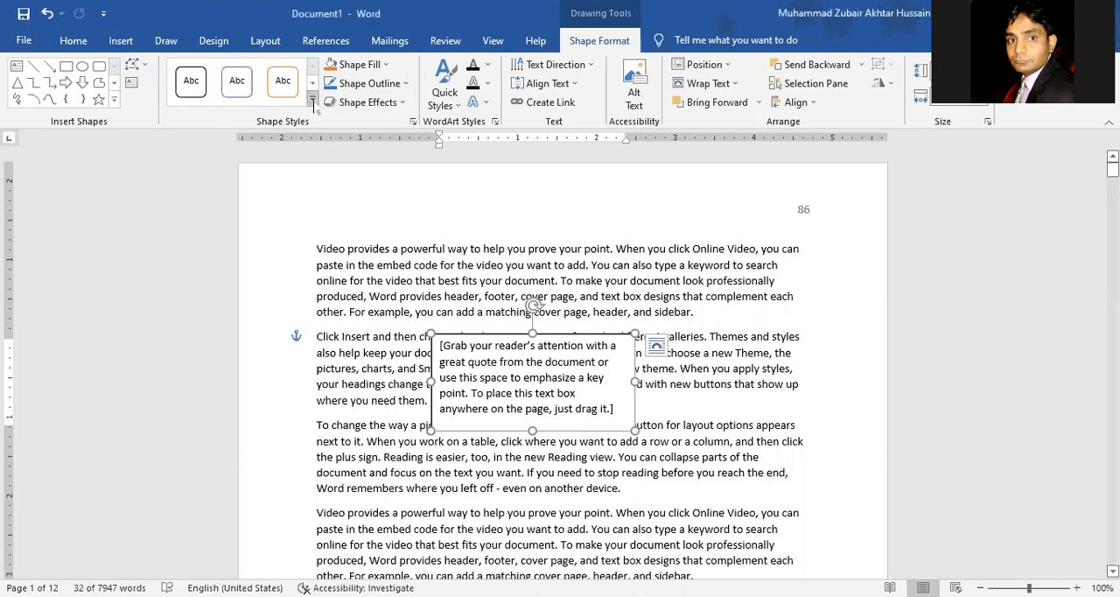
Step: Apply the glossy light blue style from the last Theme Styles row to the text box and shift it slightly to the right
{"action": "left_click", "coordinate": [312, 103]}
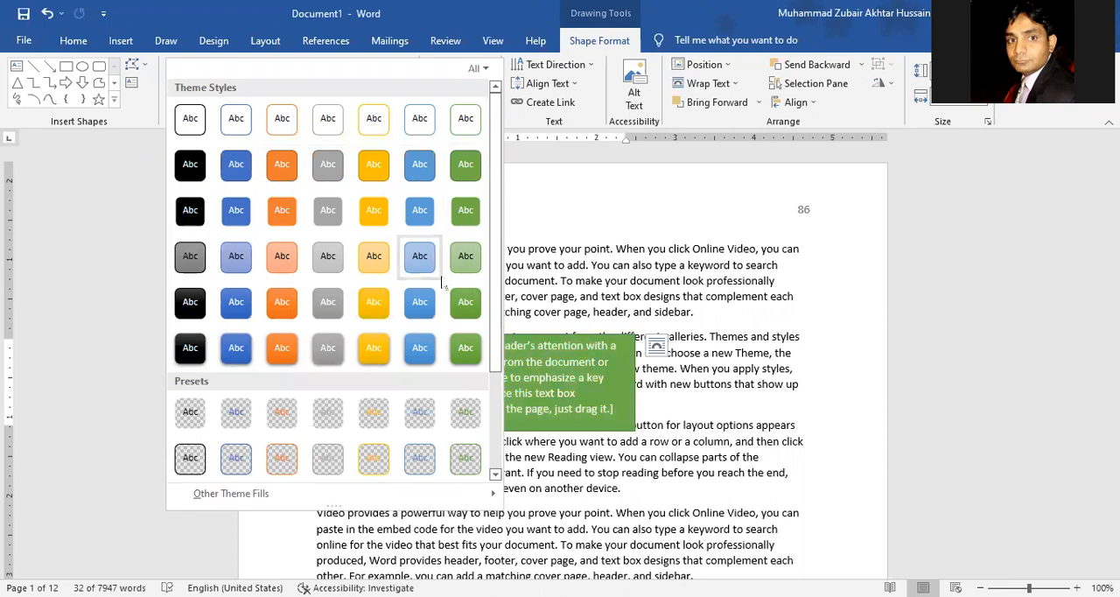
{"action": "scroll", "coordinate": [437, 301], "scroll_direction": "down", "scroll_amount": 3}
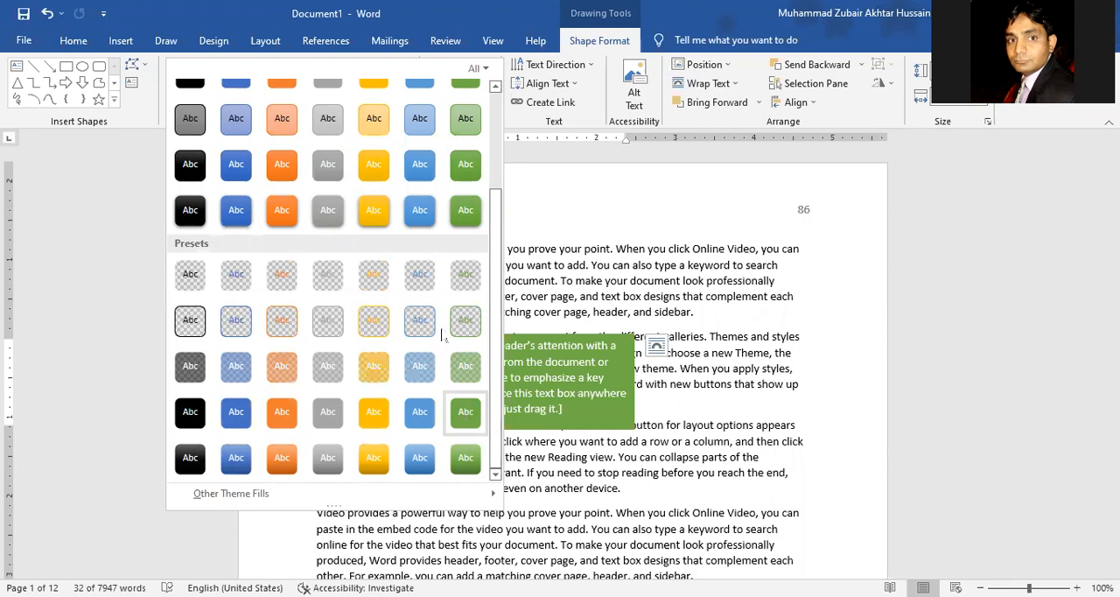
{"action": "left_click", "coordinate": [424, 213]}
{"action": "left_click_drag", "start_coordinate": [560, 334], "coordinate": [579, 329]}
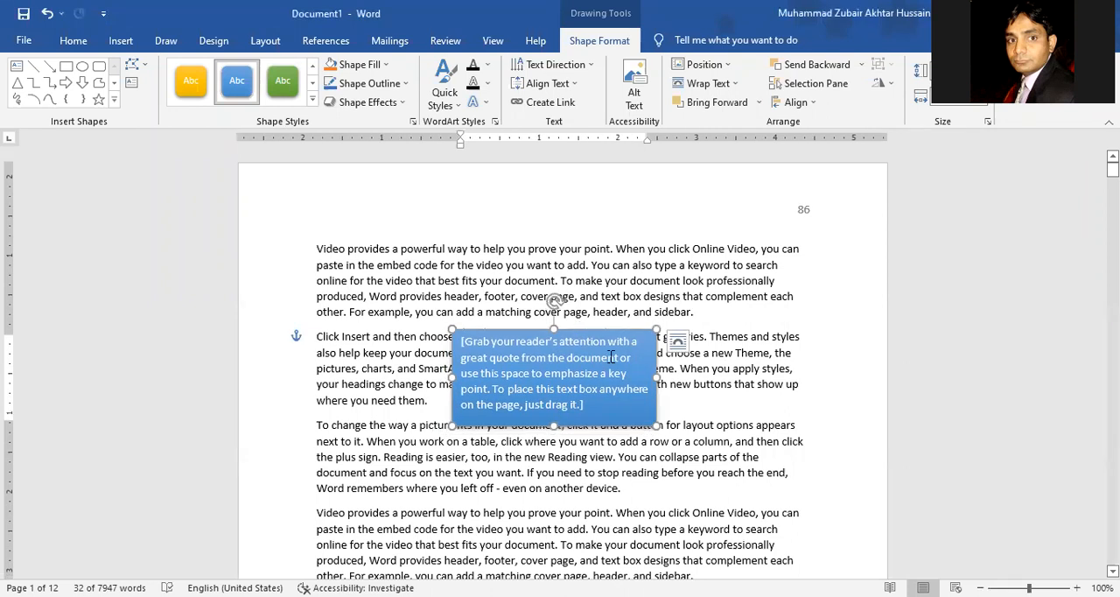
Step: Set the blue text box's wrapping to Through and slightly adjust its position and size within the second paragraph
{"action": "left_click", "coordinate": [678, 342]}
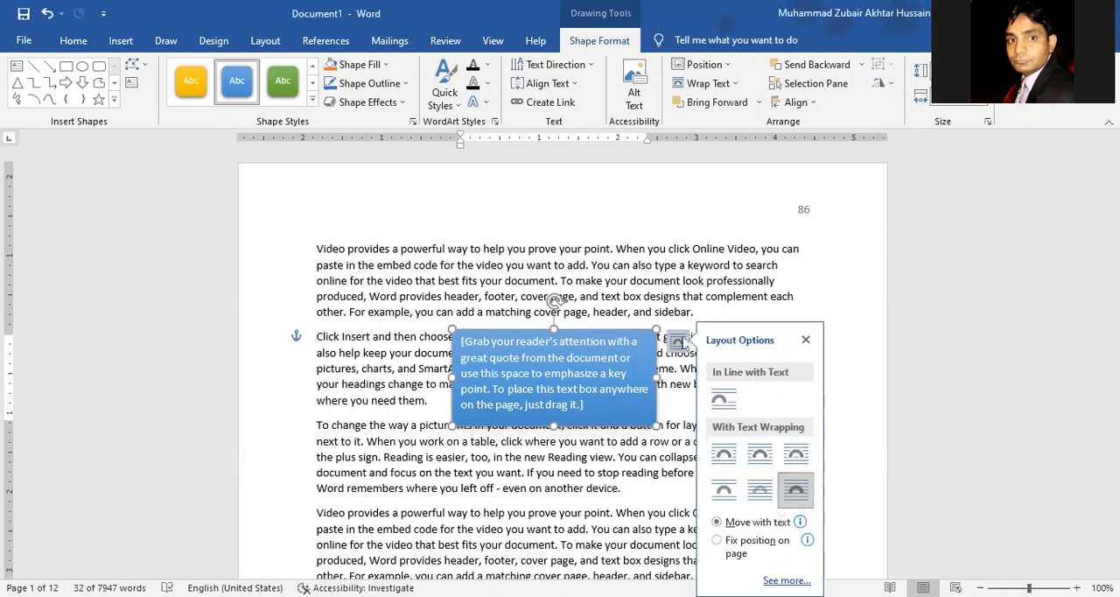
{"action": "left_click", "coordinate": [763, 490]}
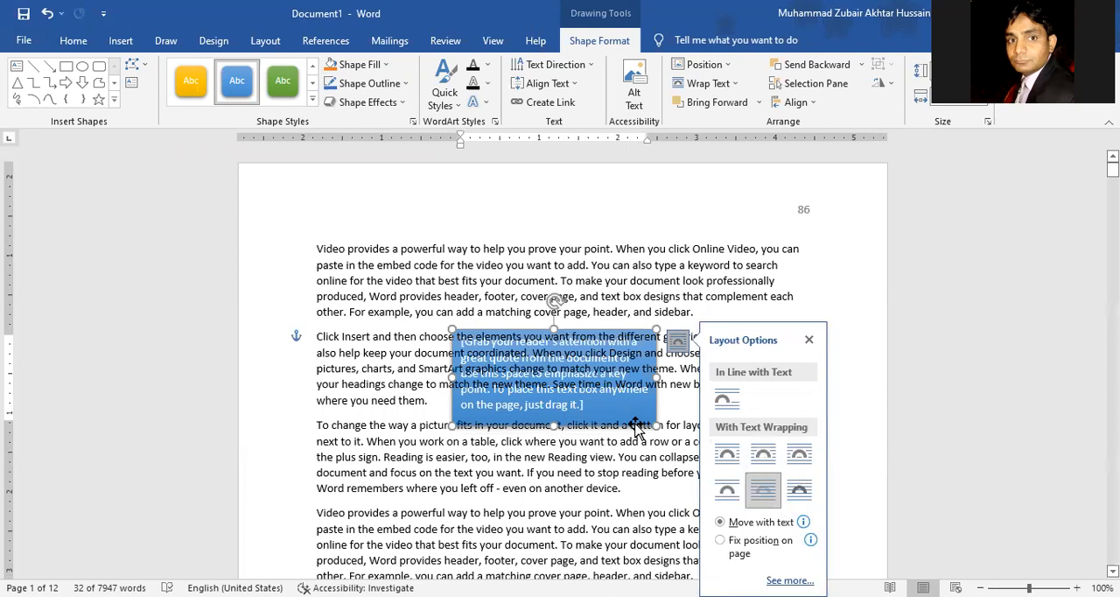
{"action": "left_click", "coordinate": [801, 459]}
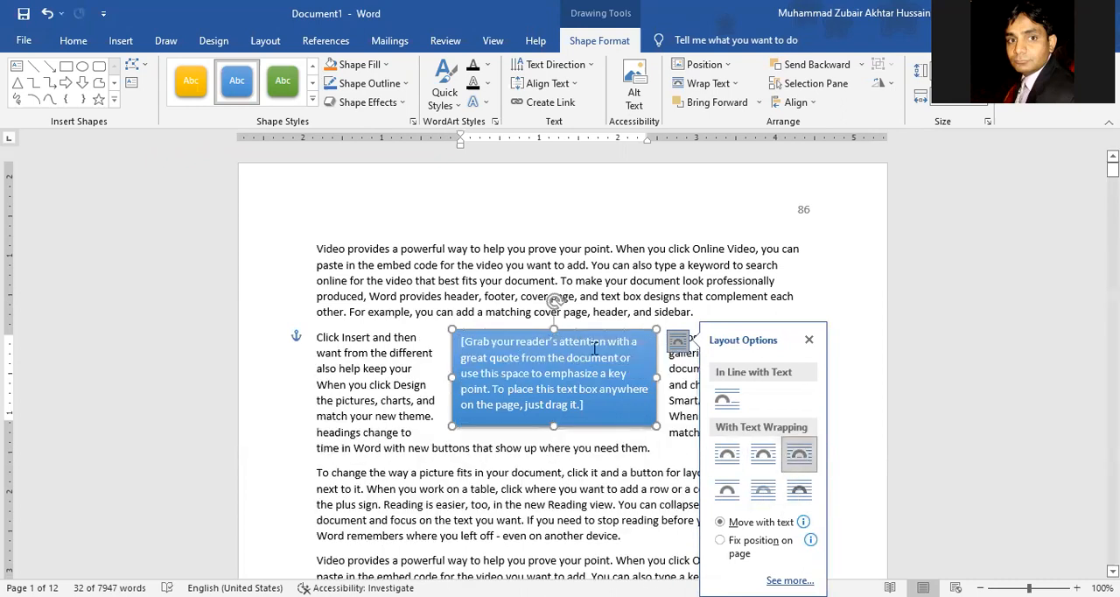
{"action": "left_click_drag", "start_coordinate": [594, 336], "coordinate": [567, 340]}
{"action": "mouse_move", "coordinate": [630, 432]}
{"action": "left_mouse_down"}
{"action": "mouse_move", "coordinate": [622, 464]}
{"action": "mouse_move", "coordinate": [624, 426]}
{"action": "left_mouse_up"}
Step: Insert an Austin Sidebar text box at the end of the first paragraph on page 2
{"action": "scroll", "coordinate": [624, 426], "scroll_direction": "down", "scroll_amount": 10}
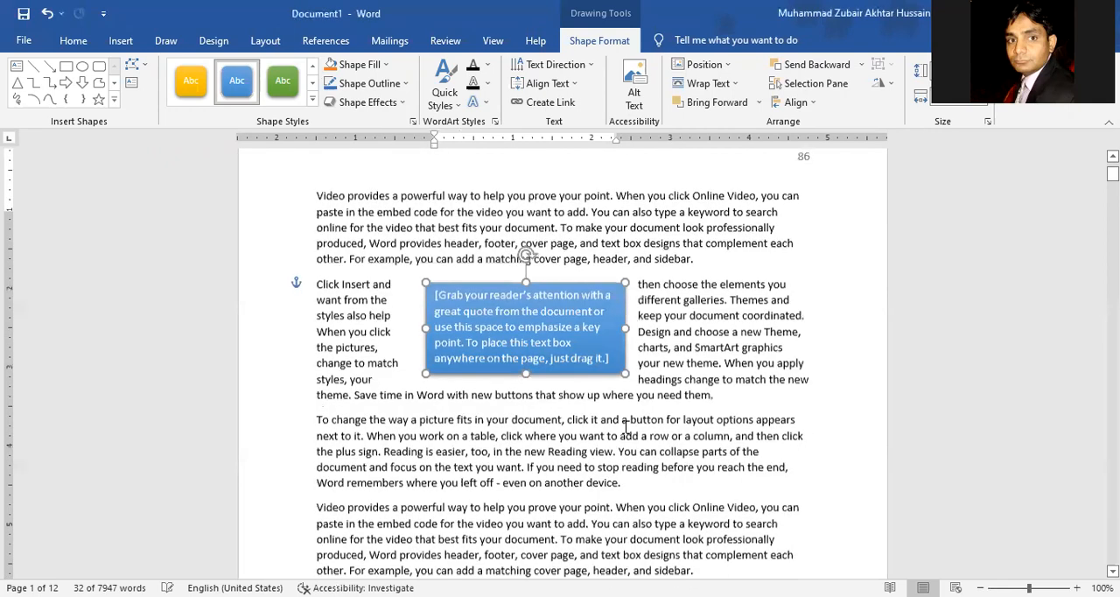
{"action": "scroll", "coordinate": [624, 426], "scroll_direction": "down", "scroll_amount": 2}
{"action": "left_click", "coordinate": [644, 408]}
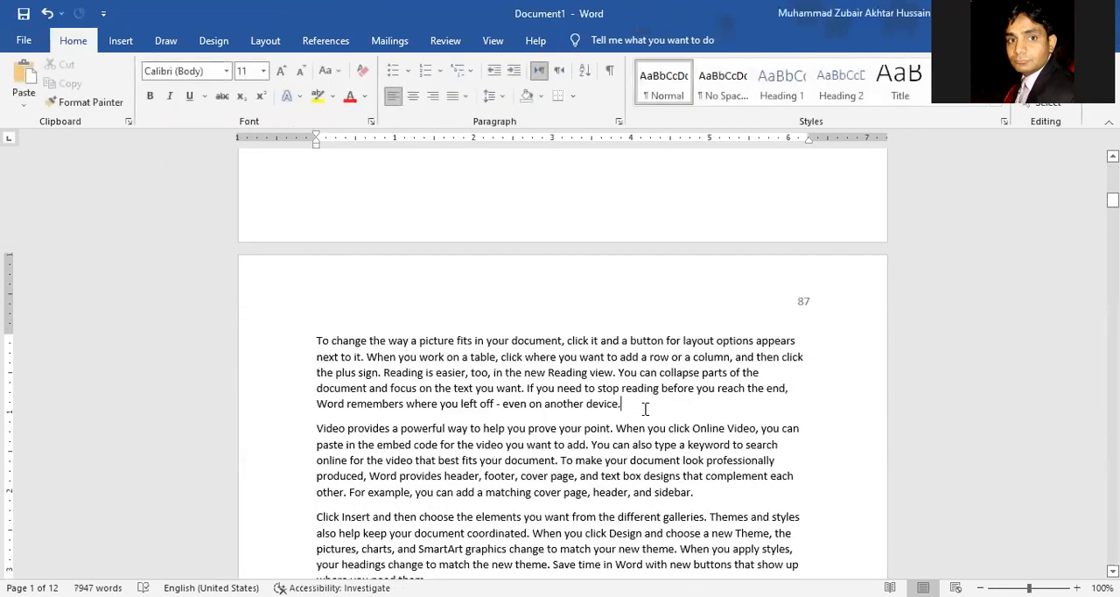
{"action": "left_click", "coordinate": [121, 40]}
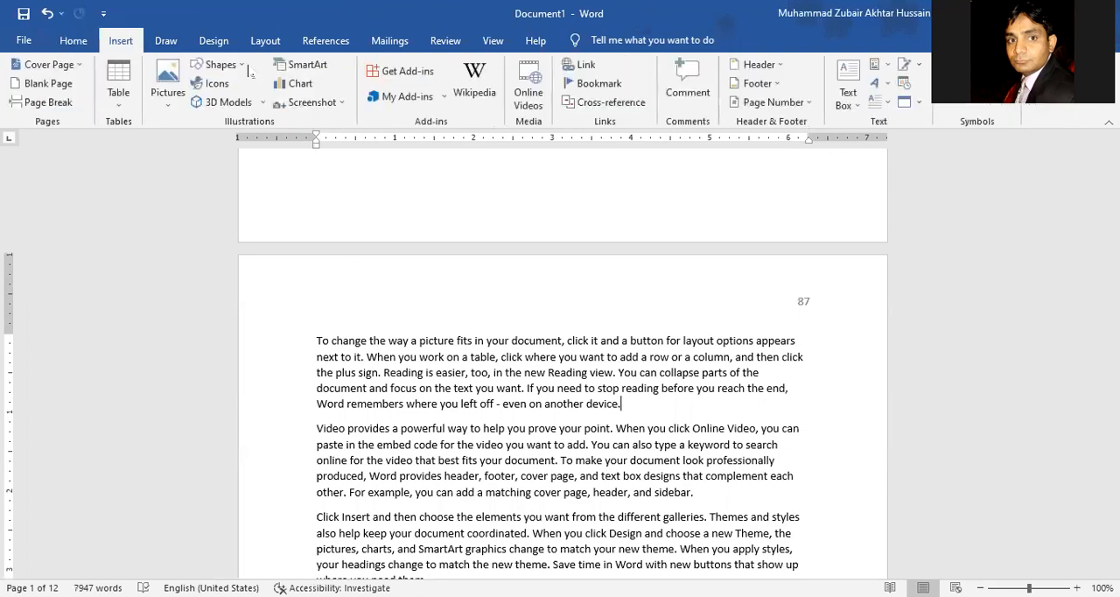
{"action": "left_click", "coordinate": [842, 104]}
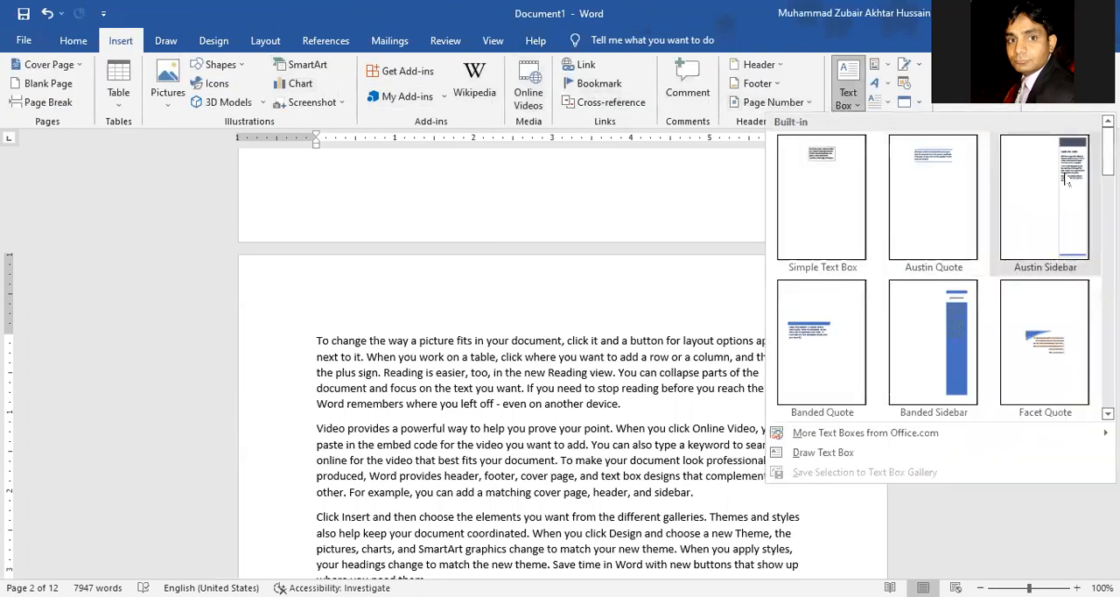
{"action": "left_click", "coordinate": [1067, 179]}
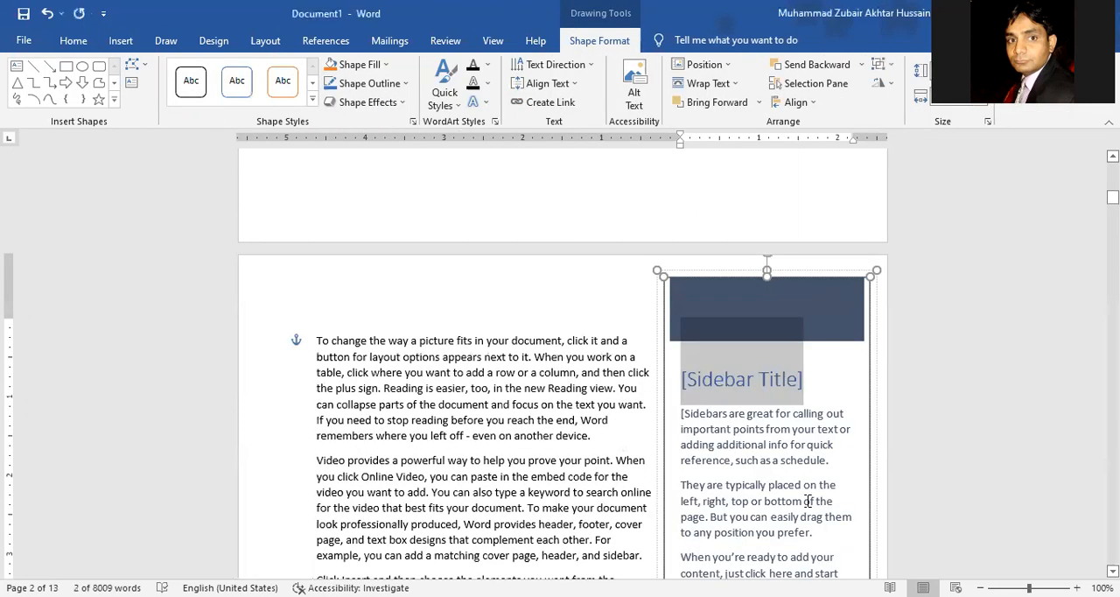
Step: Replace the blue text box's placeholder with the first three sentences moved from the "Video provides a powerful way" paragraph below it
{"action": "scroll", "coordinate": [806, 496], "scroll_direction": "down", "scroll_amount": 5}
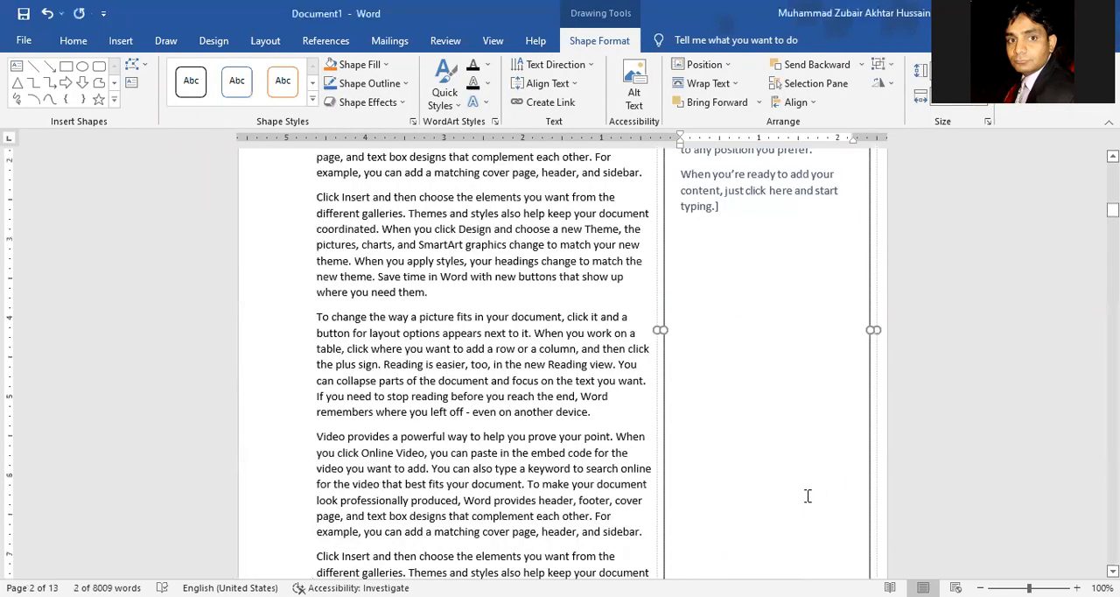
{"action": "scroll", "coordinate": [807, 496], "scroll_direction": "up", "scroll_amount": 5}
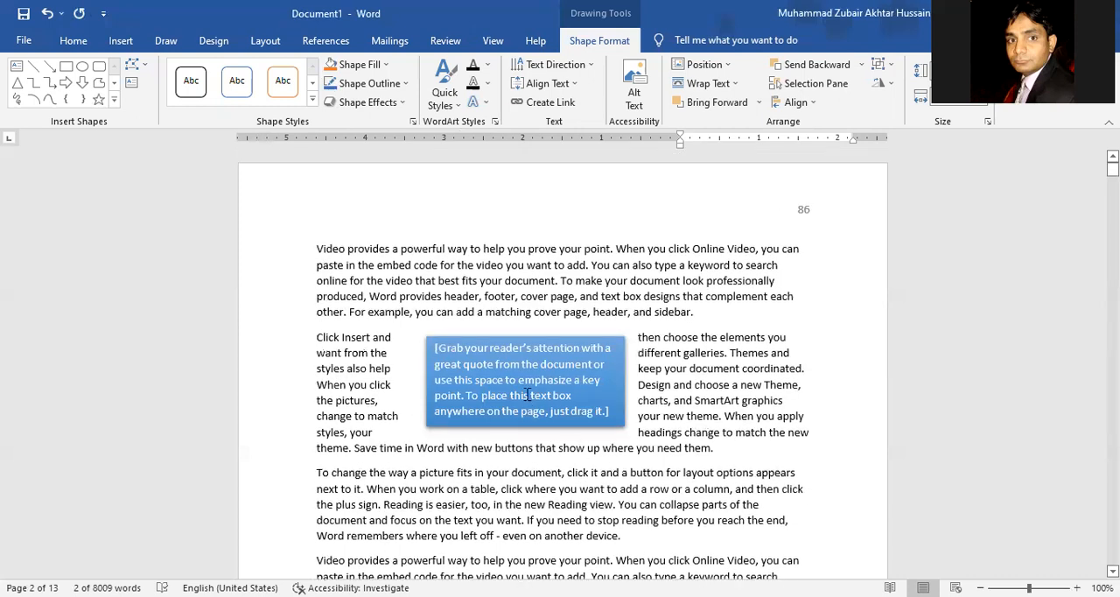
{"action": "left_click", "coordinate": [528, 395]}
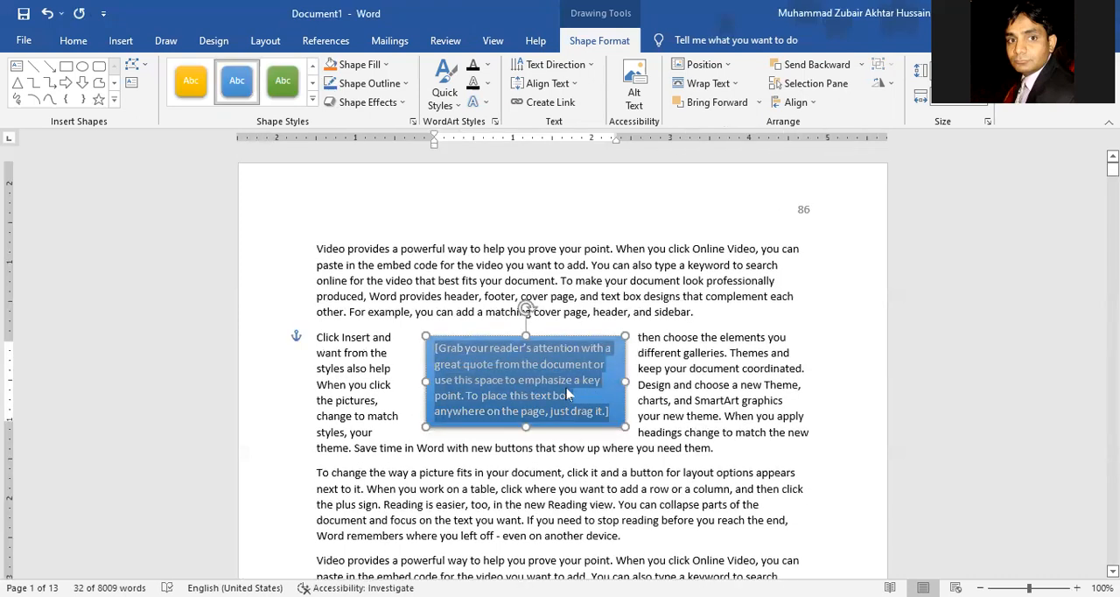
{"action": "key", "text": "Delete"}
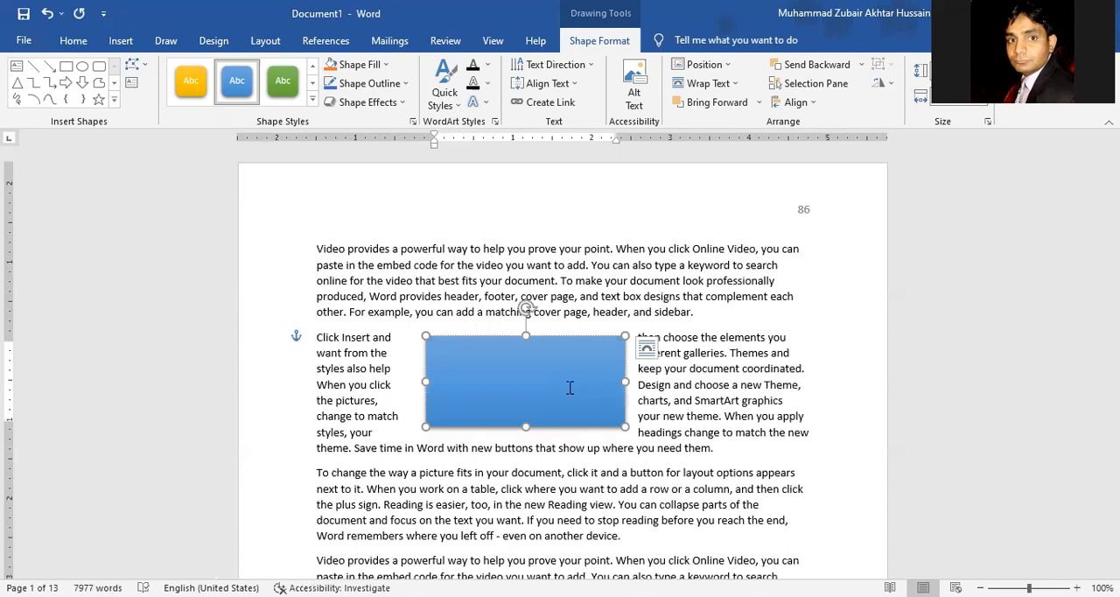
{"action": "scroll", "coordinate": [630, 499], "scroll_direction": "down", "scroll_amount": 3}
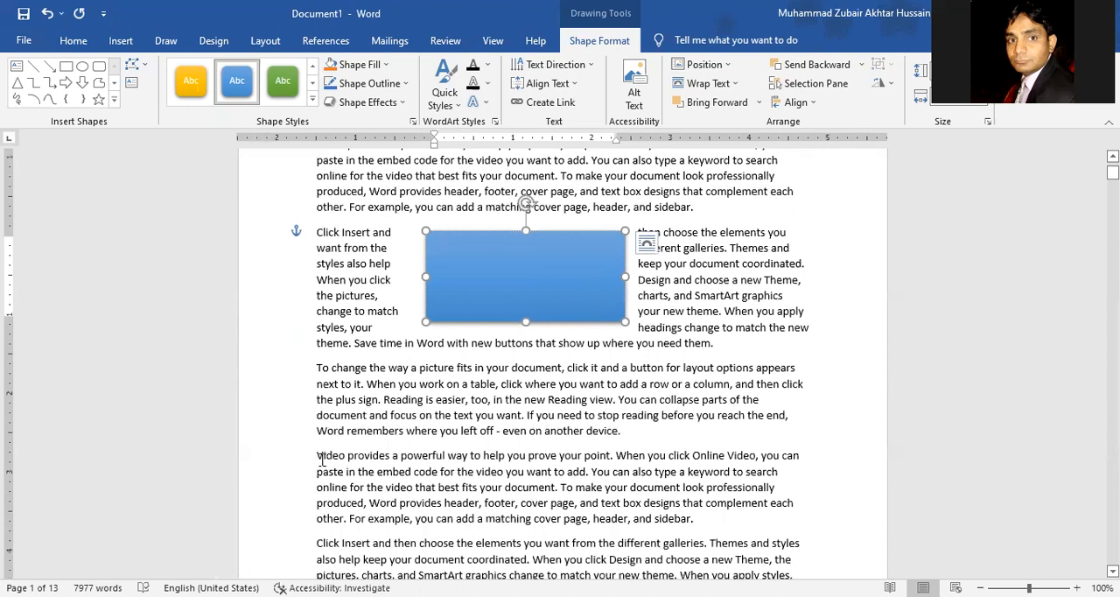
{"action": "left_click_drag", "start_coordinate": [317, 455], "coordinate": [531, 280]}
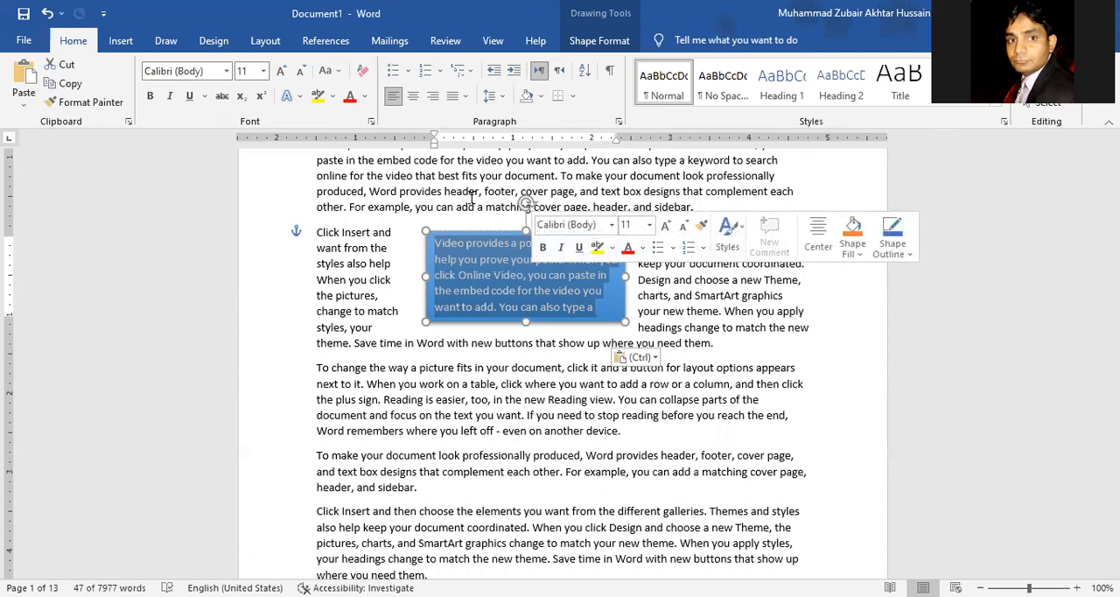
Step: Try centre and right alignment on the blue text box's text, and finally set it to Justify
{"action": "left_click", "coordinate": [413, 96]}
{"action": "left_click", "coordinate": [433, 97]}
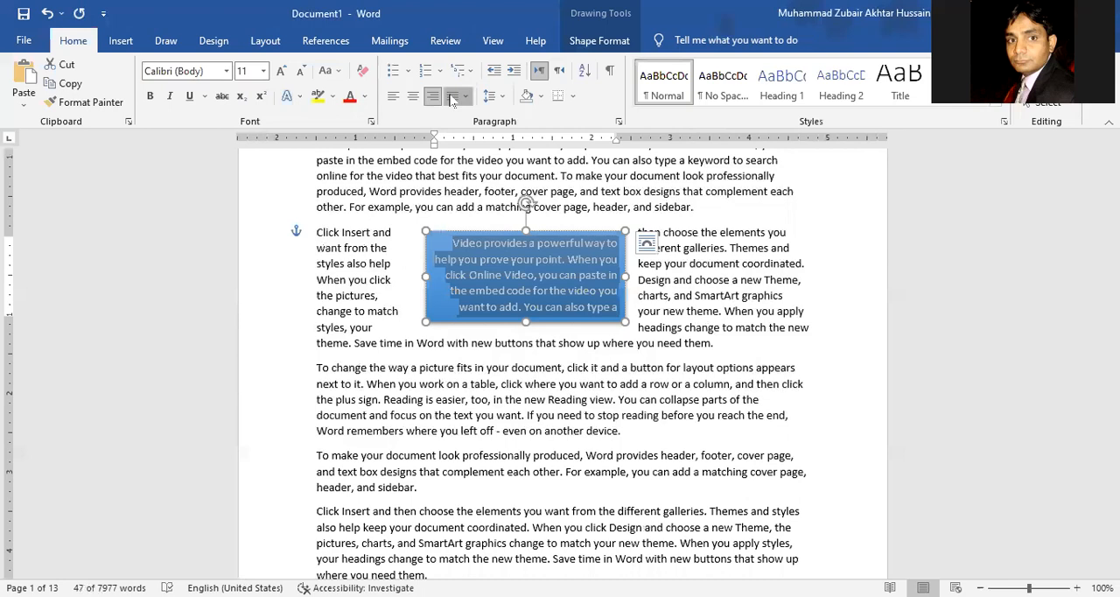
{"action": "left_click", "coordinate": [465, 97]}
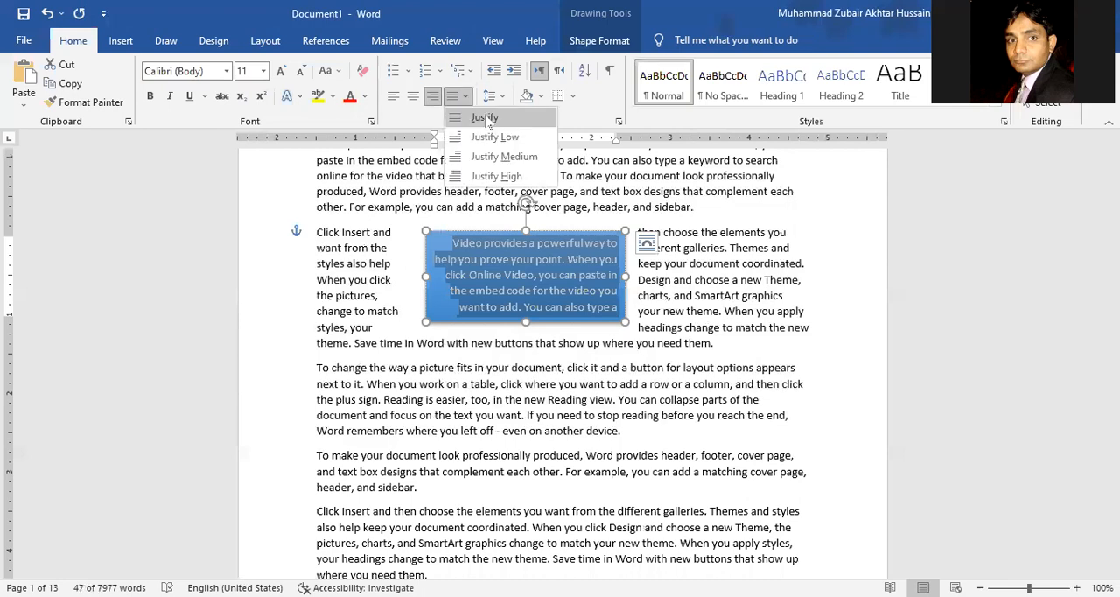
{"action": "left_click", "coordinate": [485, 118]}
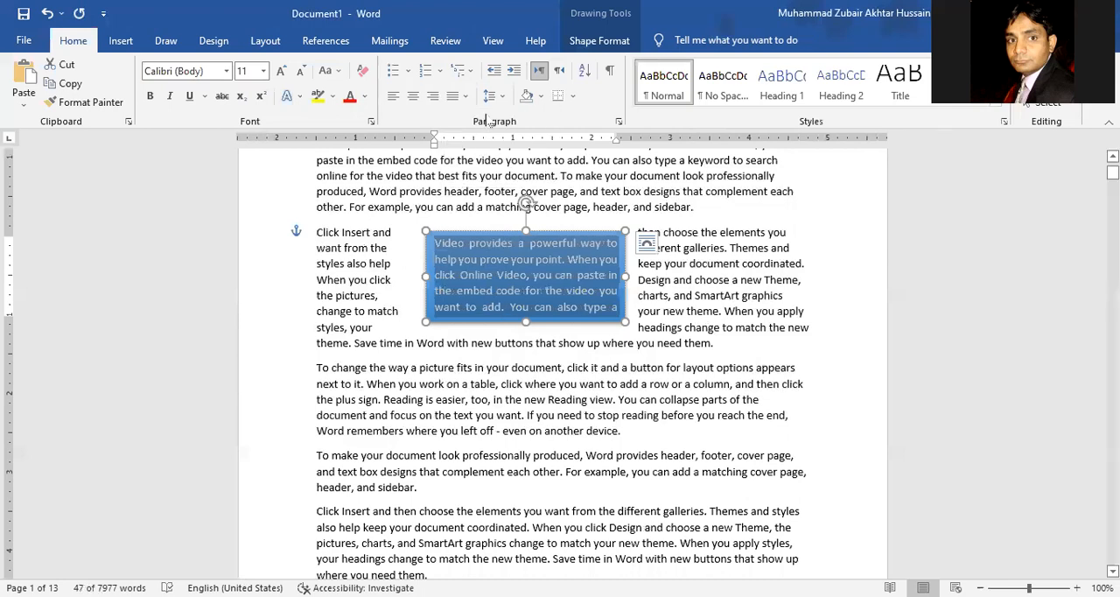
{"action": "left_click", "coordinate": [350, 298]}
Step: Examine the sidebar on page 2 and the blue text box on page 1 within the surrounding text
{"action": "scroll", "coordinate": [569, 368], "scroll_direction": "down", "scroll_amount": 10}
{"action": "scroll", "coordinate": [570, 368], "scroll_direction": "down", "scroll_amount": 8}
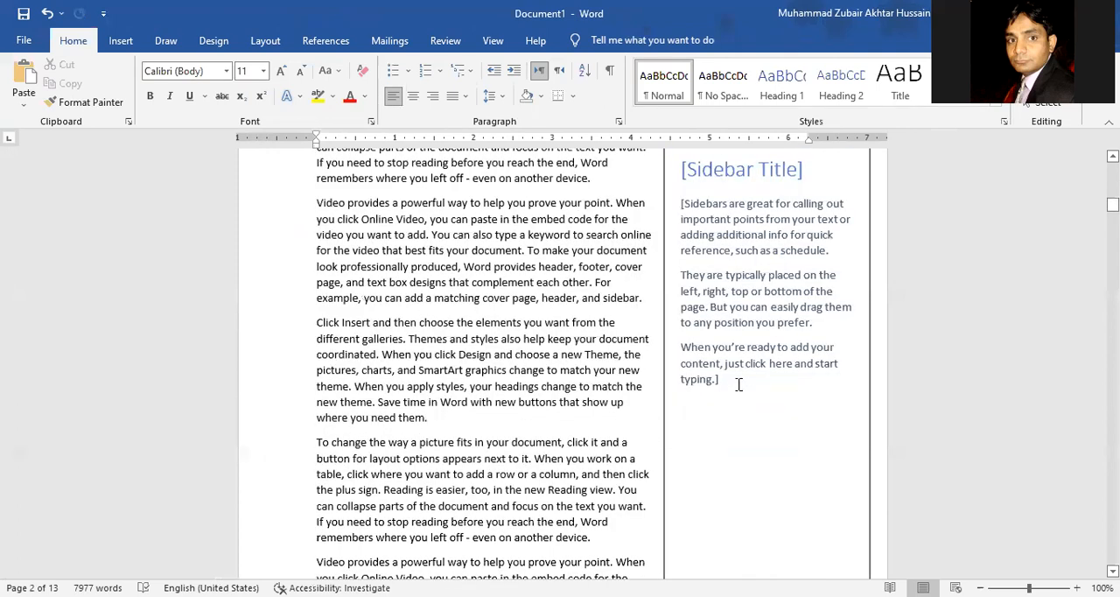
{"action": "scroll", "coordinate": [737, 385], "scroll_direction": "down", "scroll_amount": 8}
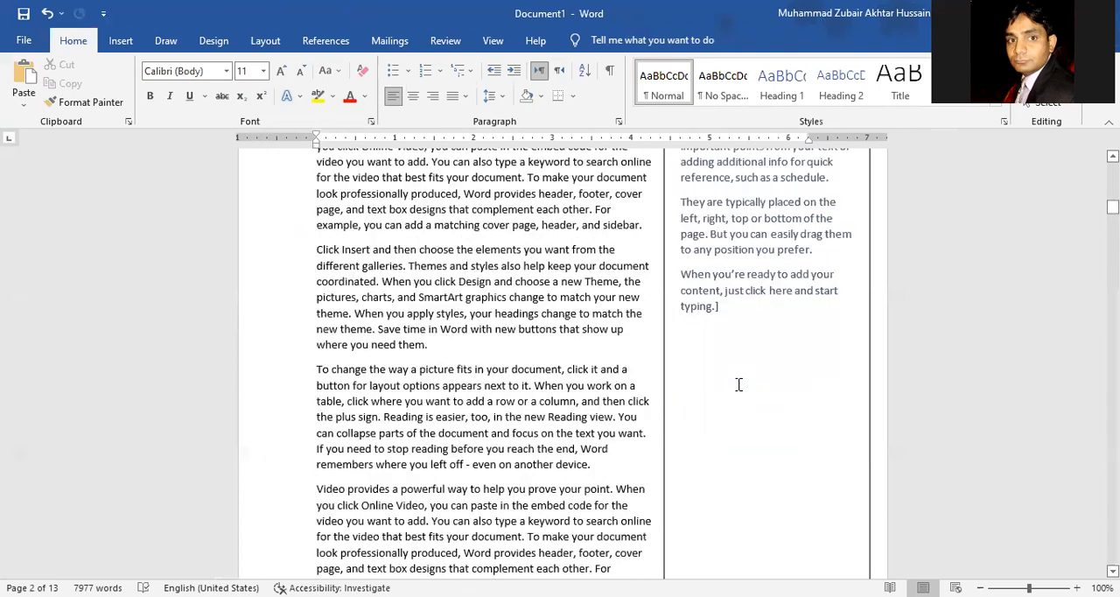
{"action": "scroll", "coordinate": [738, 386], "scroll_direction": "up", "scroll_amount": 6}
{"action": "scroll", "coordinate": [737, 385], "scroll_direction": "up", "scroll_amount": 20}
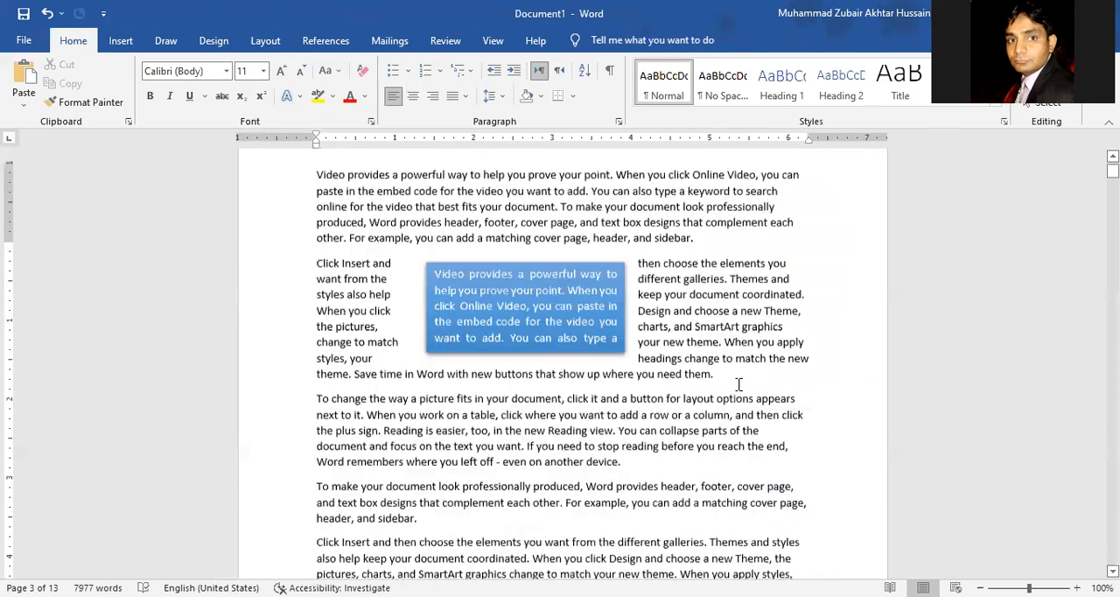
{"action": "scroll", "coordinate": [738, 385], "scroll_direction": "up", "scroll_amount": 2}
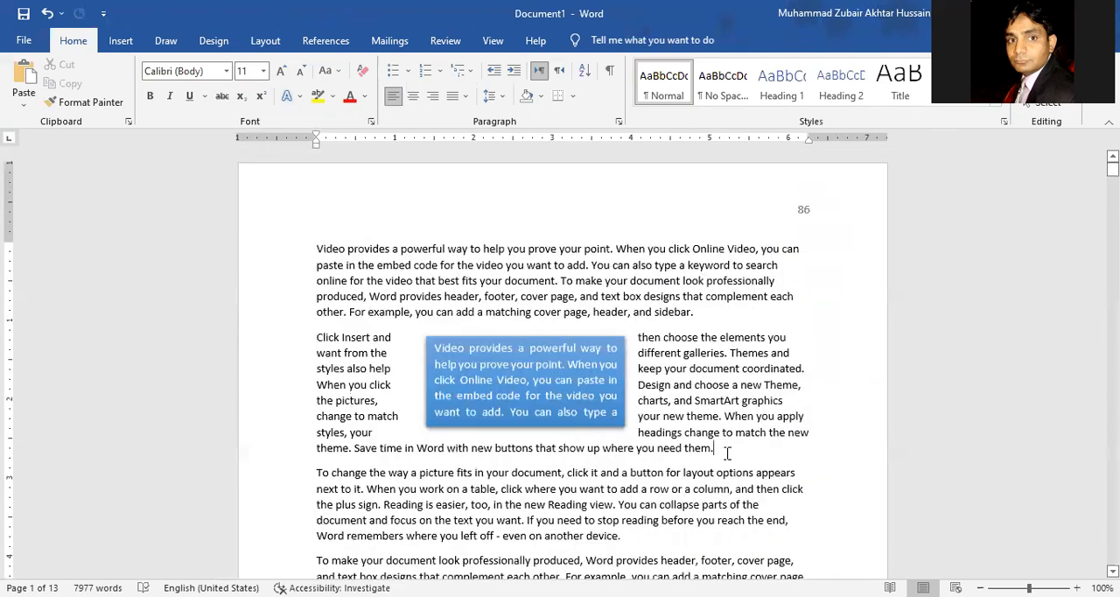
{"action": "left_click", "coordinate": [124, 41]}
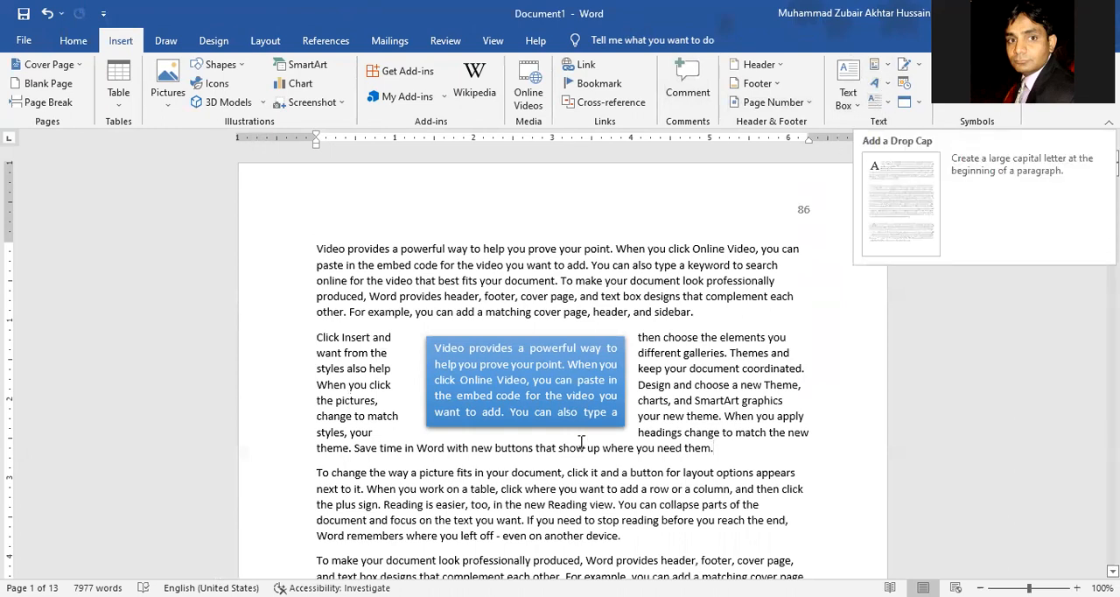
{"action": "scroll", "coordinate": [581, 441], "scroll_direction": "down", "scroll_amount": 10}
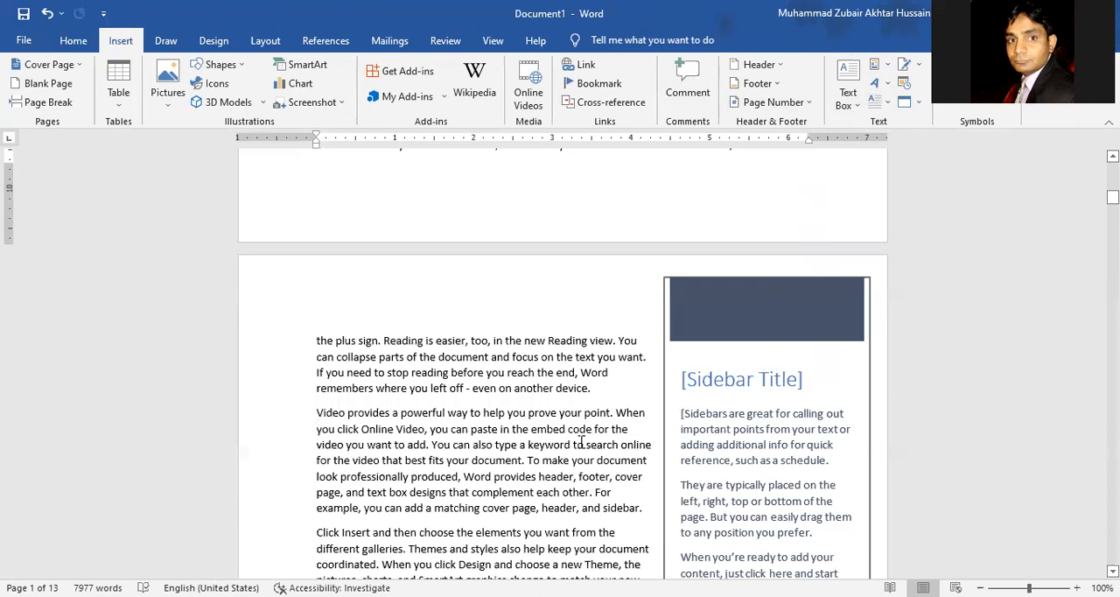
Step: Apply a Dropped drop cap to the first letter of the "Video provides a powerful way" paragraph beside the sidebar on page 2
{"action": "scroll", "coordinate": [581, 444], "scroll_direction": "down", "scroll_amount": 3}
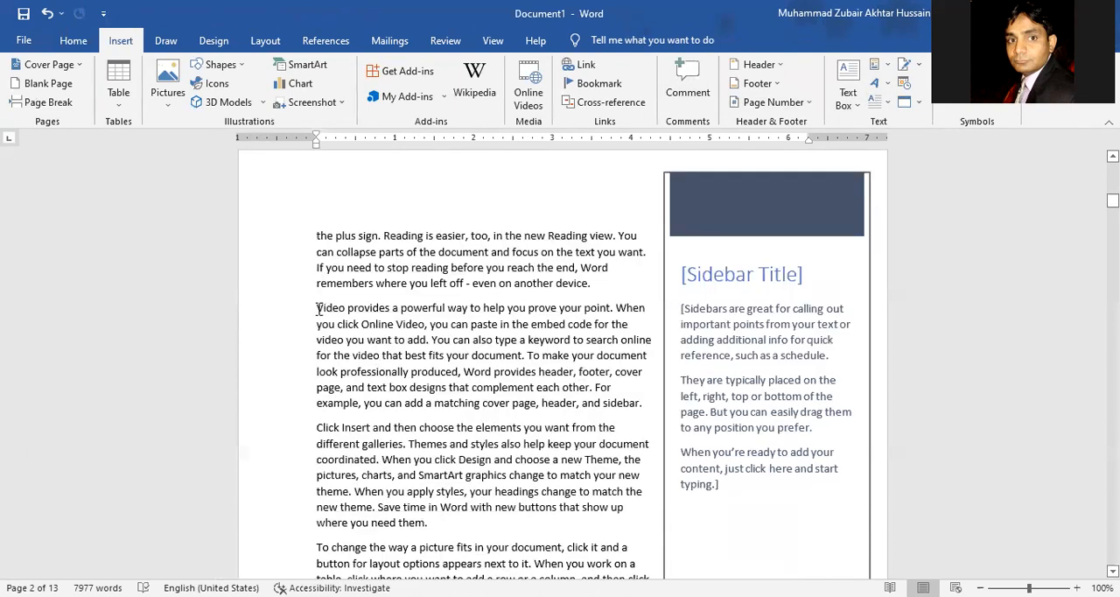
{"action": "left_click_drag", "start_coordinate": [316, 309], "coordinate": [318, 308]}
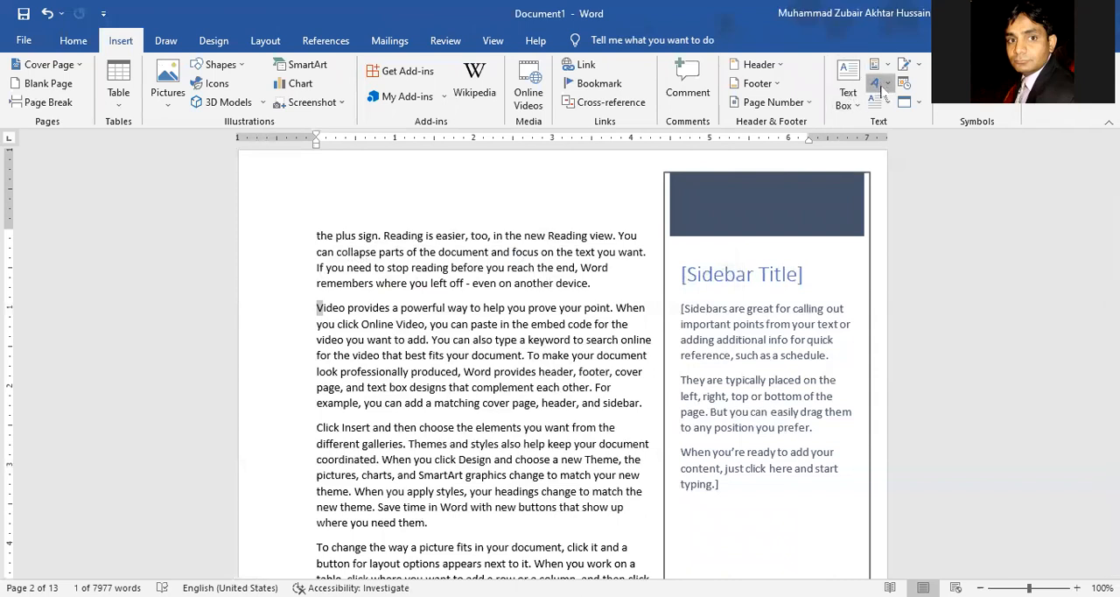
{"action": "left_click", "coordinate": [883, 86]}
{"action": "left_click", "coordinate": [860, 101]}
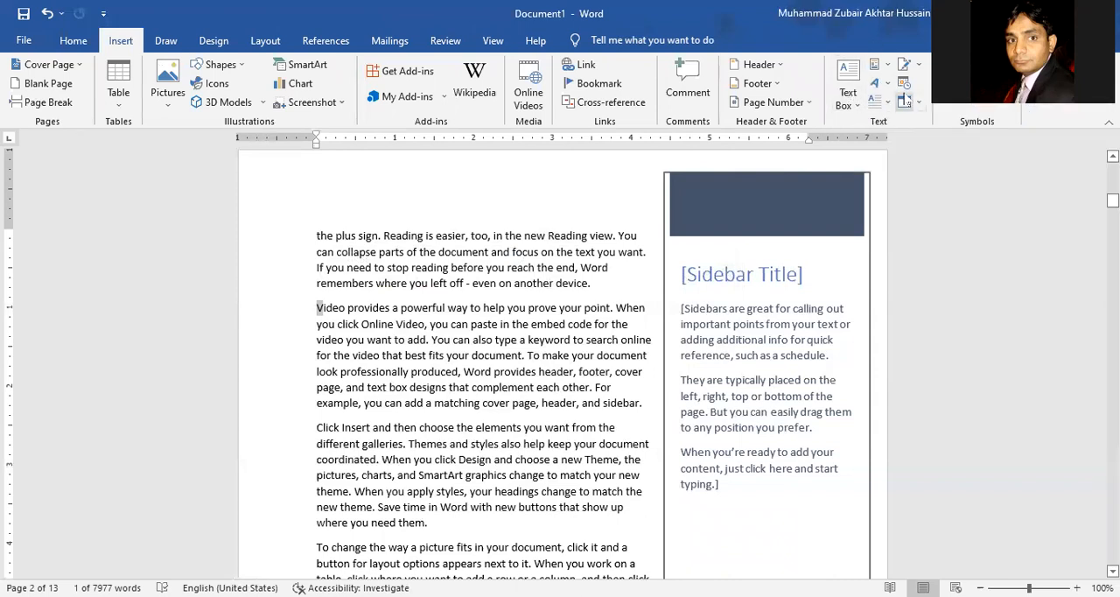
{"action": "left_click", "coordinate": [886, 101]}
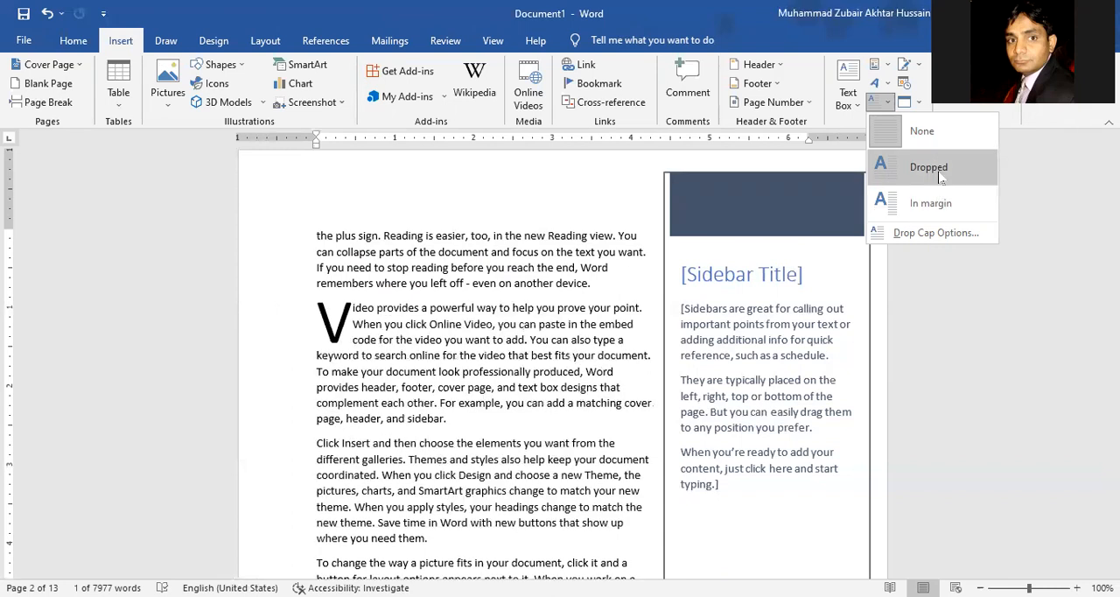
{"action": "left_click", "coordinate": [940, 176]}
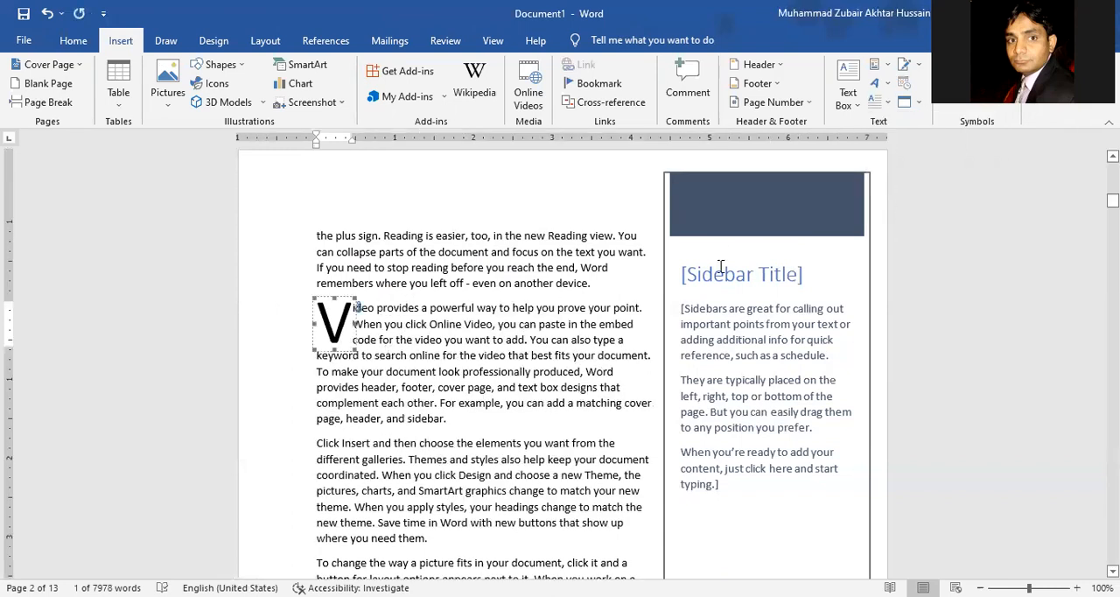
Step: Try a 0.3" distance from text for the dropped "V" and undo it
{"action": "left_click", "coordinate": [888, 104]}
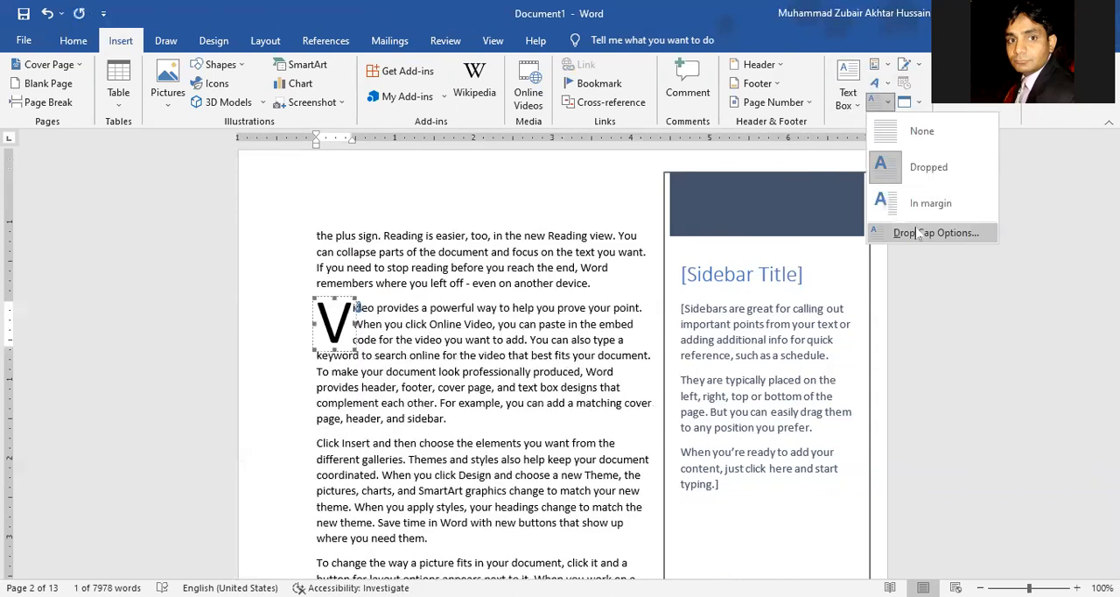
{"action": "left_click", "coordinate": [910, 233]}
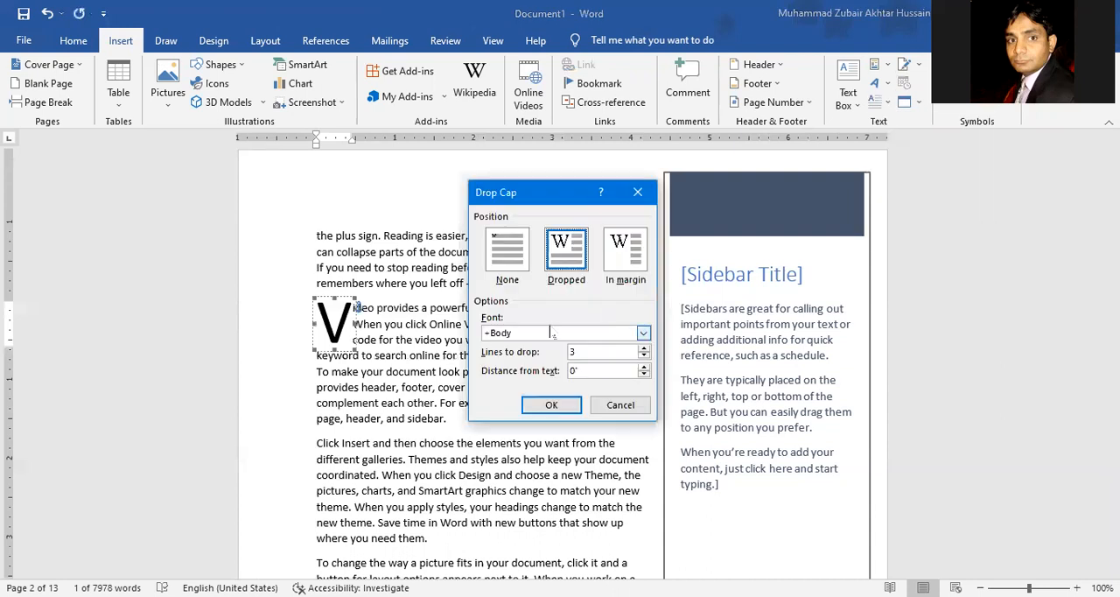
{"action": "left_click", "coordinate": [594, 353]}
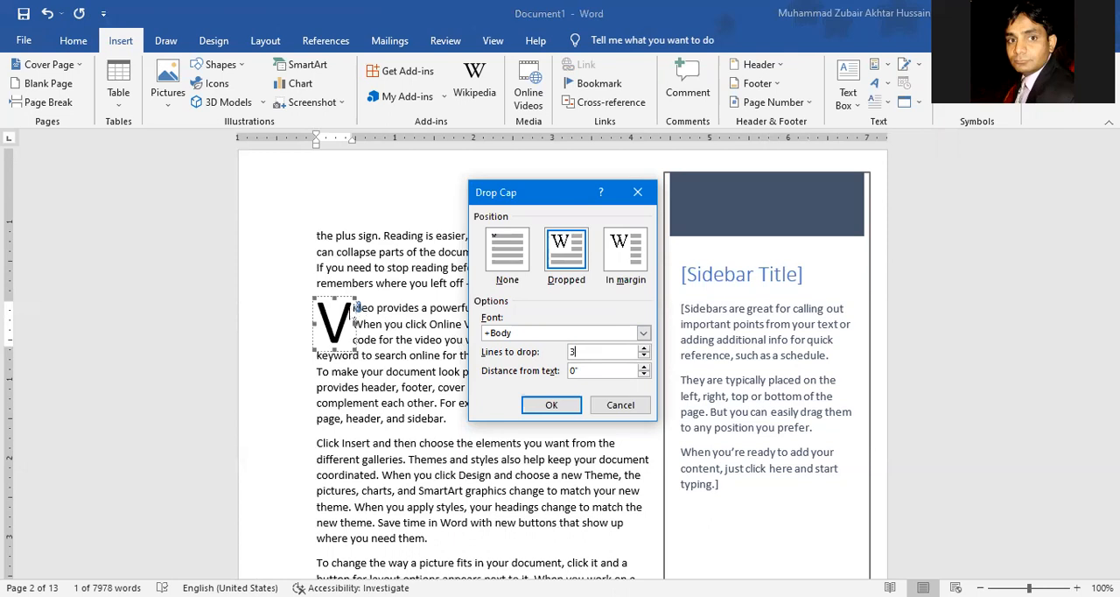
{"action": "left_click", "coordinate": [644, 367]}
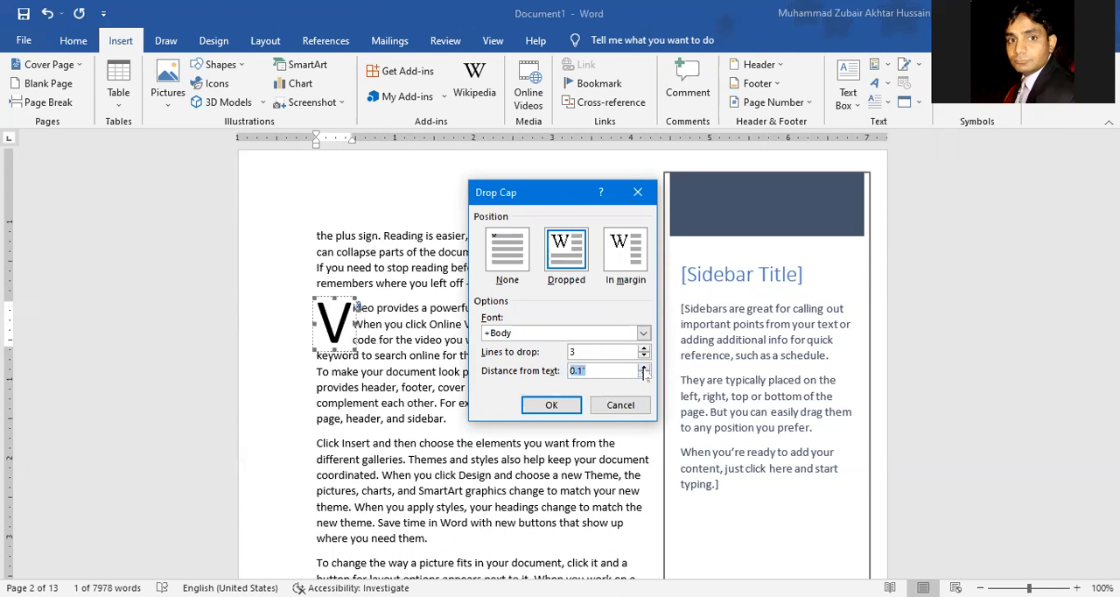
{"action": "left_click", "coordinate": [543, 405]}
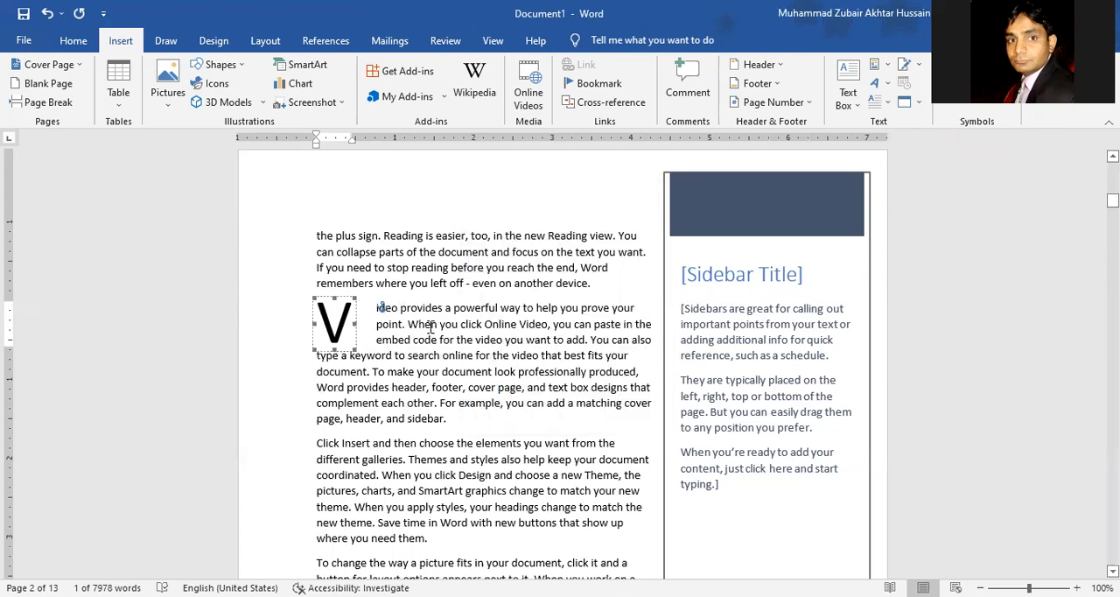
{"action": "key", "text": "ctrl+z"}
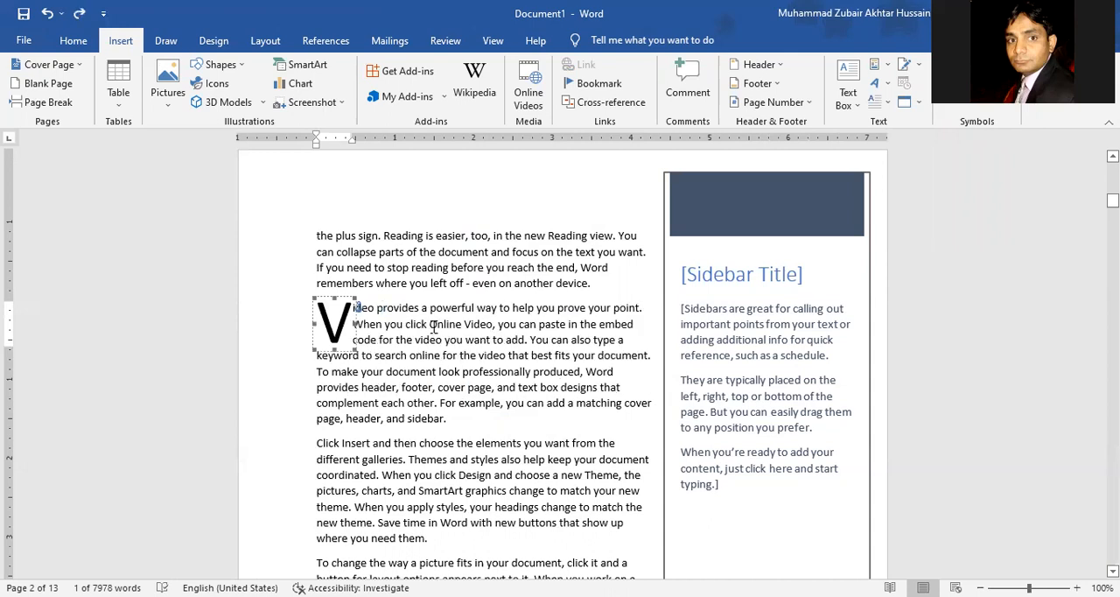
{"action": "left_click", "coordinate": [476, 421]}
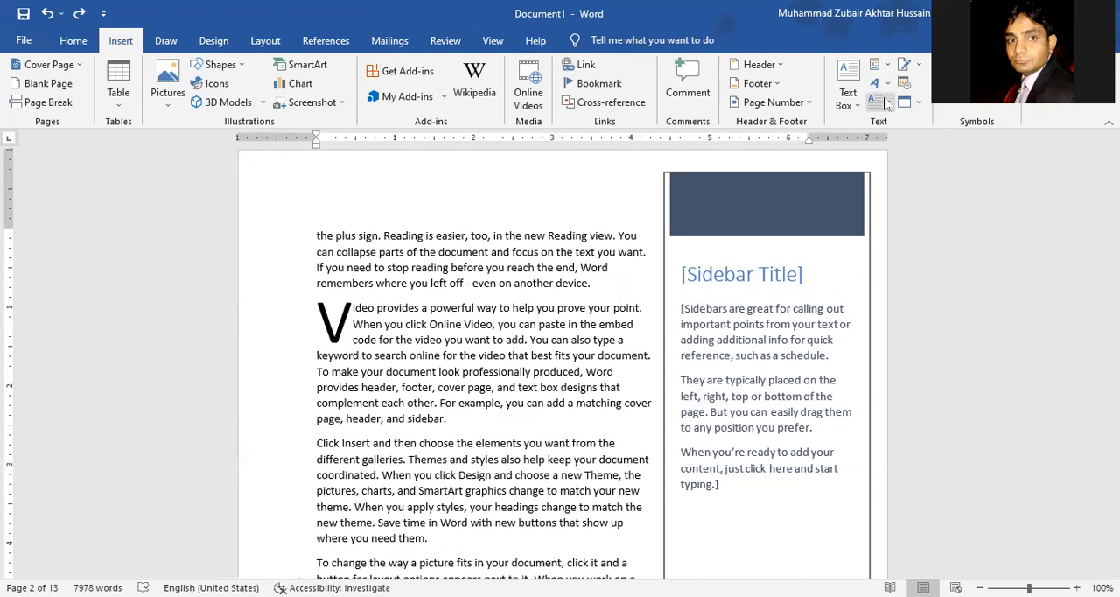
Step: Turn the word "Click" at the start of the paragraph below the drop cap into blue WordArt
{"action": "double_click", "coordinate": [327, 443]}
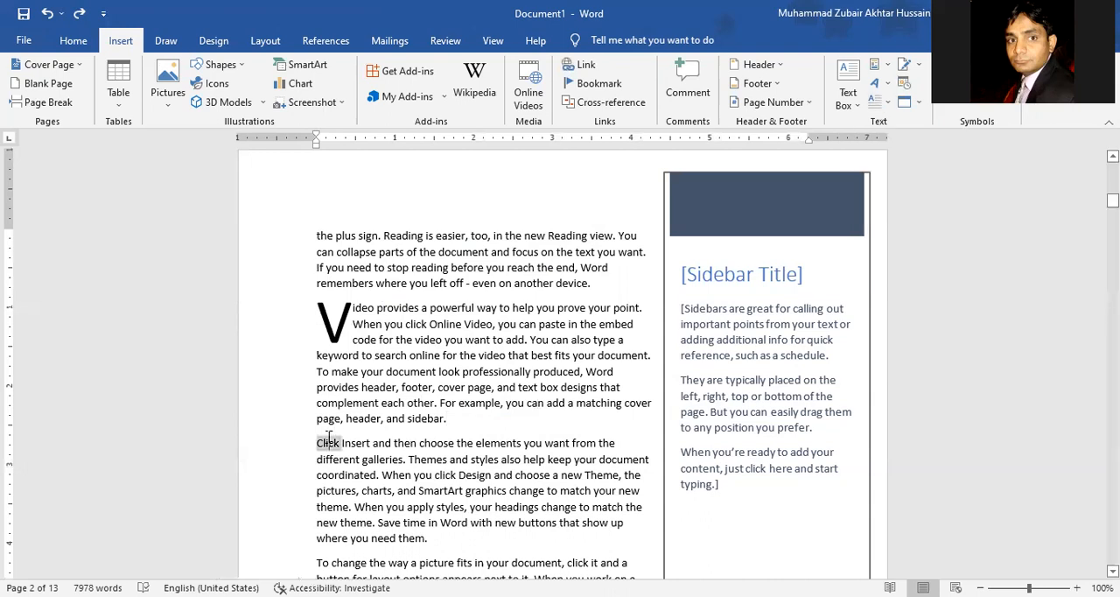
{"action": "left_click", "coordinate": [888, 88]}
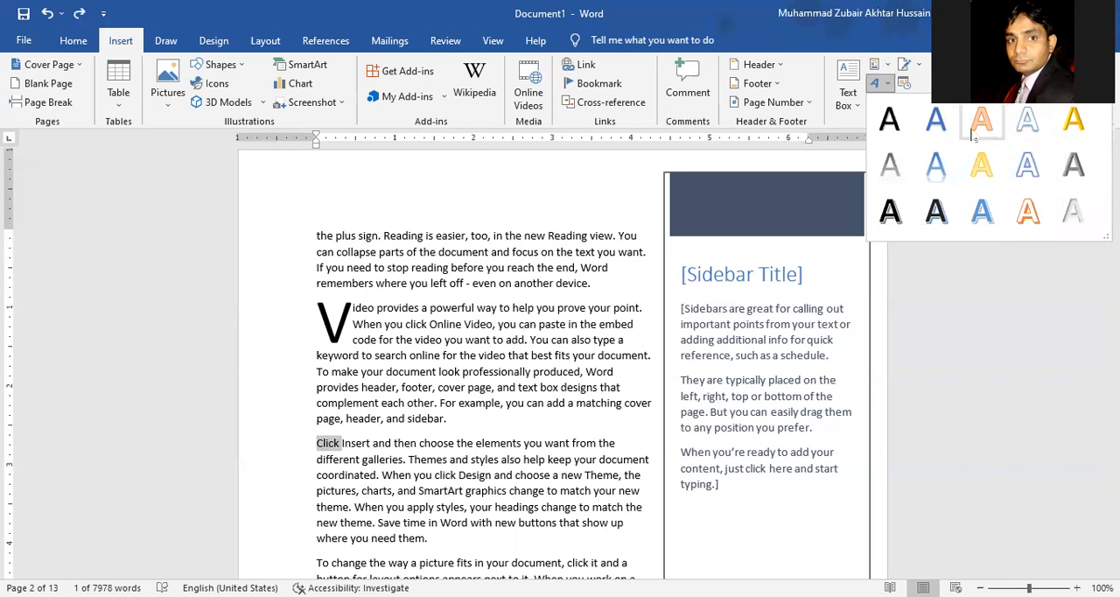
{"action": "left_click", "coordinate": [952, 127]}
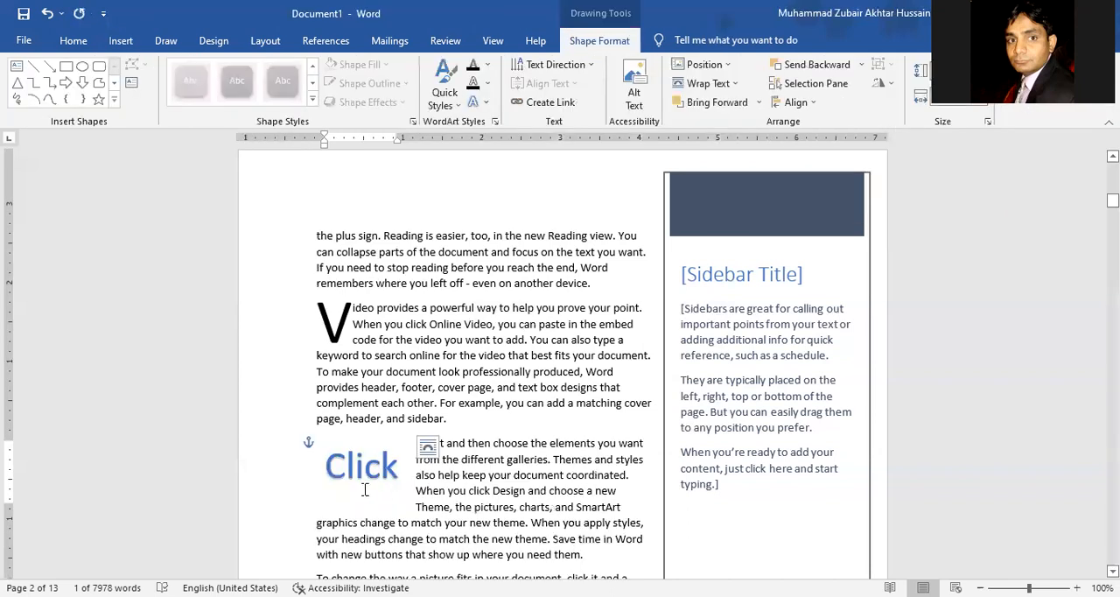
{"action": "left_click", "coordinate": [382, 482]}
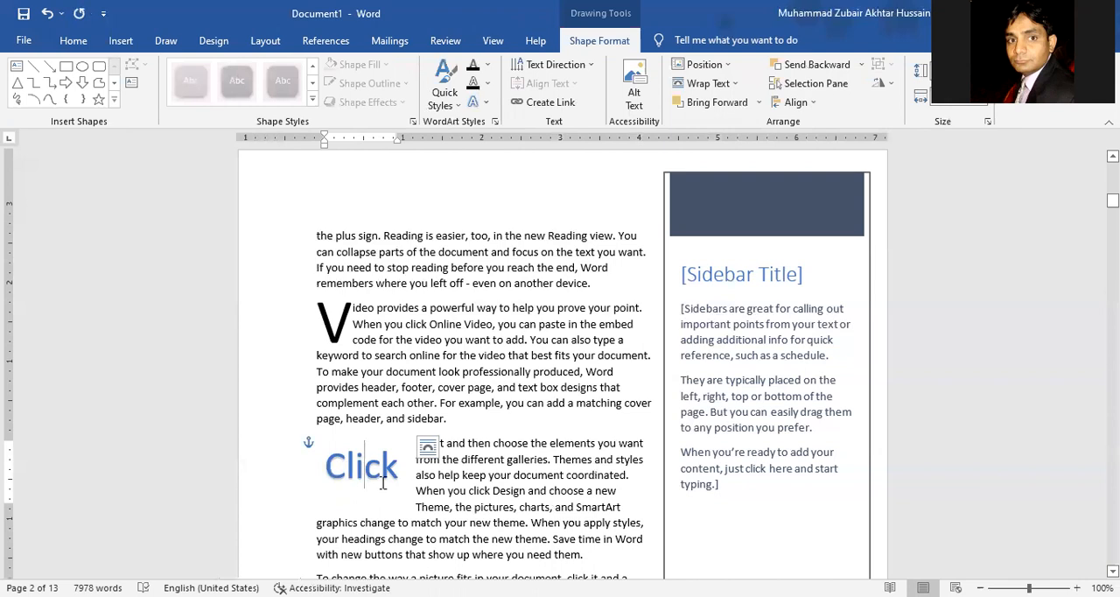
{"action": "left_click", "coordinate": [450, 531]}
Step: Add an empty line after the first paragraph on page 3 and set its font size to 36
{"action": "left_click", "coordinate": [121, 41]}
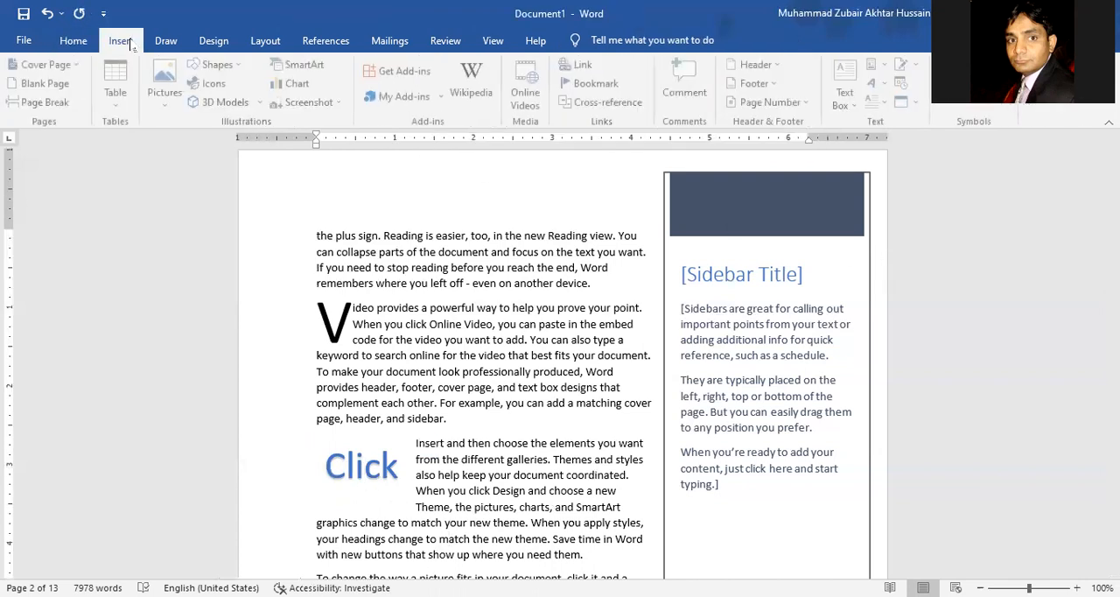
{"action": "scroll", "coordinate": [422, 399], "scroll_direction": "down", "scroll_amount": 8}
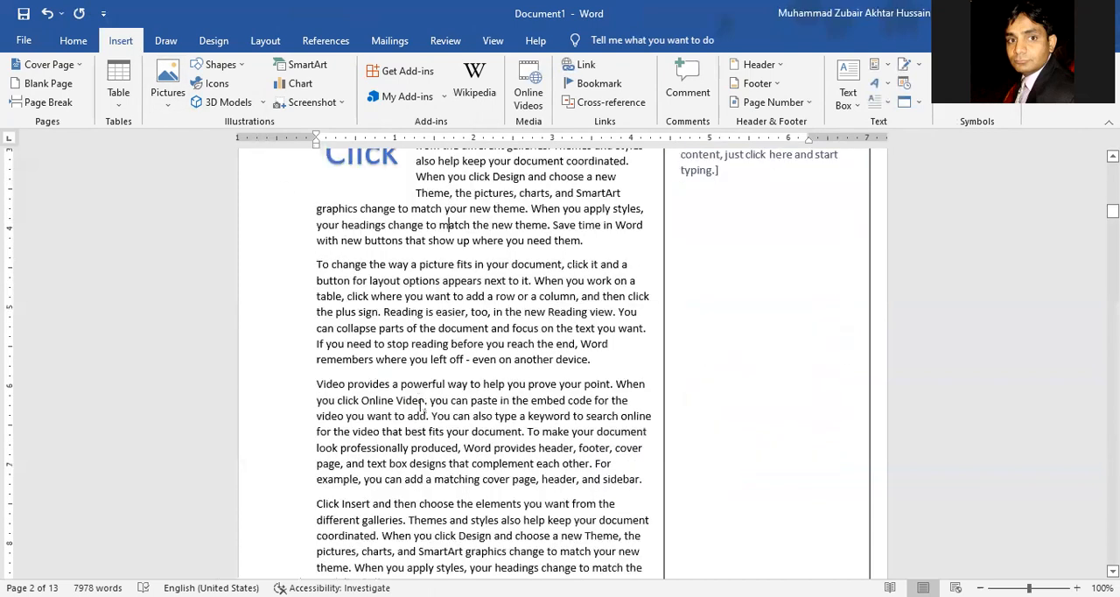
{"action": "left_click", "coordinate": [634, 462]}
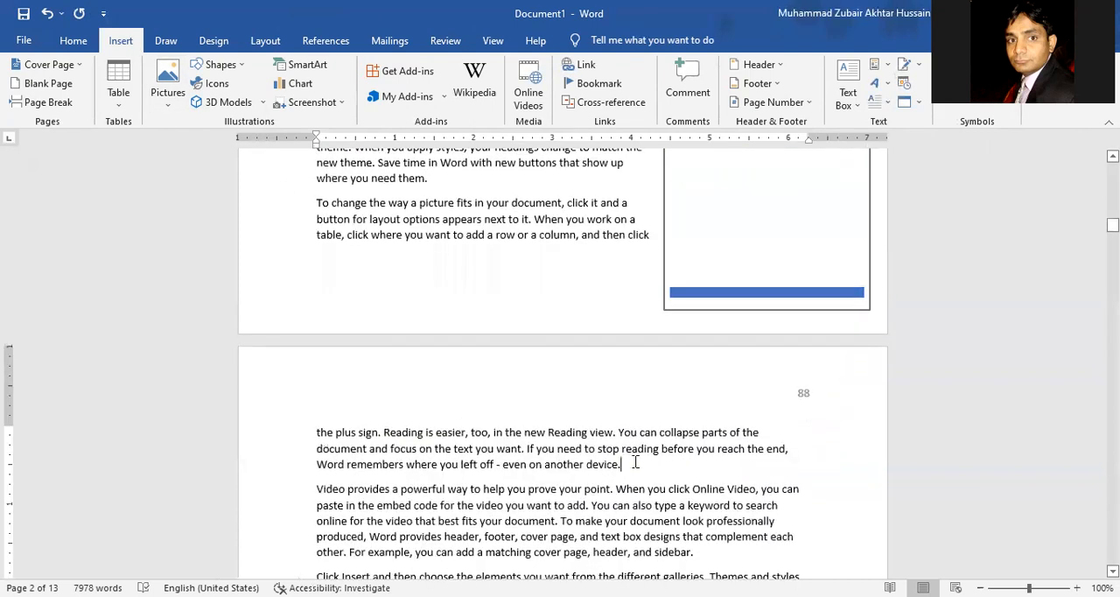
{"action": "key", "text": "Return"}
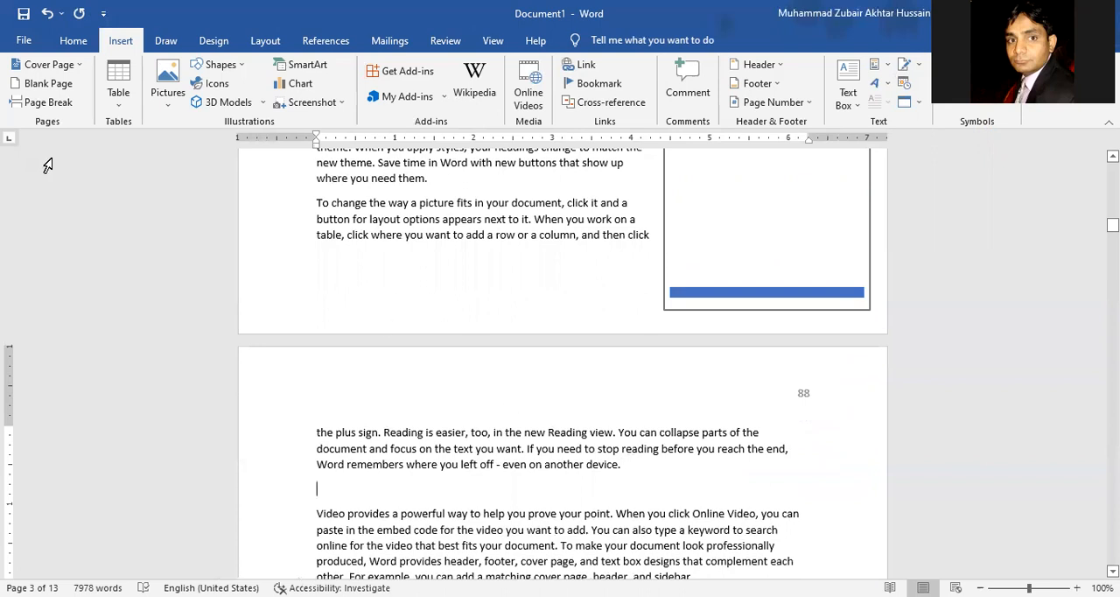
{"action": "left_click", "coordinate": [74, 40]}
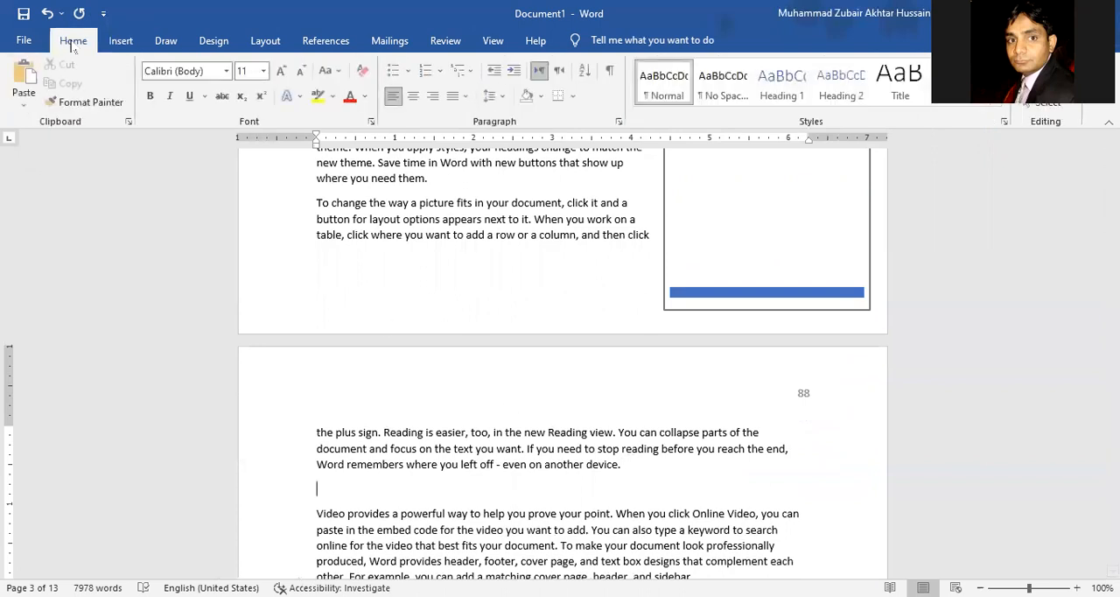
{"action": "left_click", "coordinate": [262, 71]}
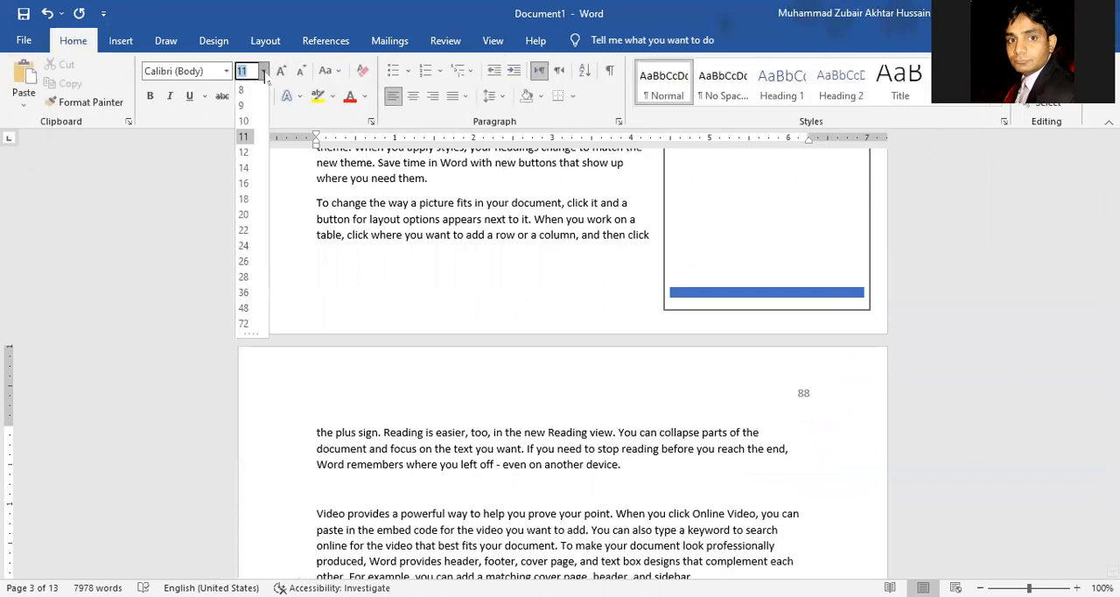
{"action": "left_click", "coordinate": [243, 292]}
{"action": "scroll", "coordinate": [382, 303], "scroll_direction": "down", "scroll_amount": 3}
{"action": "scroll", "coordinate": [383, 303], "scroll_direction": "up", "scroll_amount": 1}
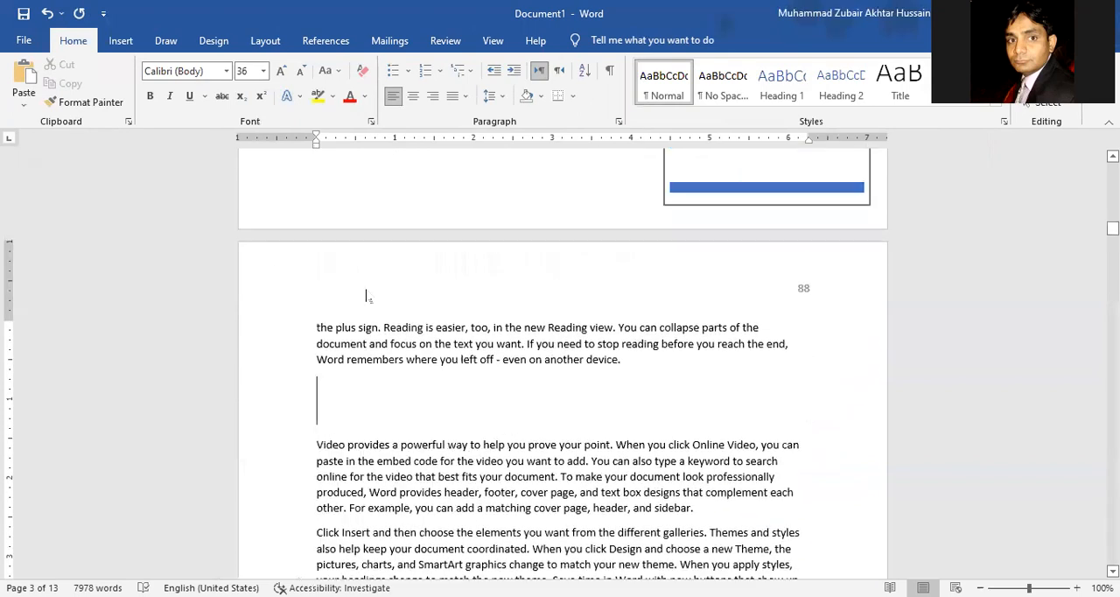
Step: Insert the symbols الله, ™, β and ≤ on the new line on page 3
{"action": "left_click", "coordinate": [120, 41]}
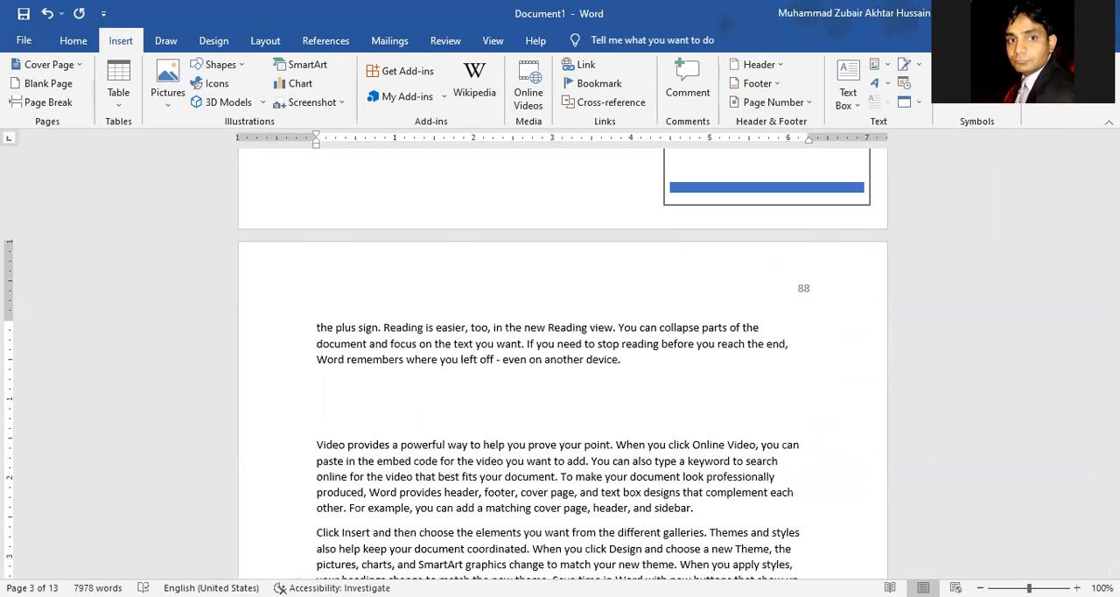
{"action": "left_click", "coordinate": [976, 87]}
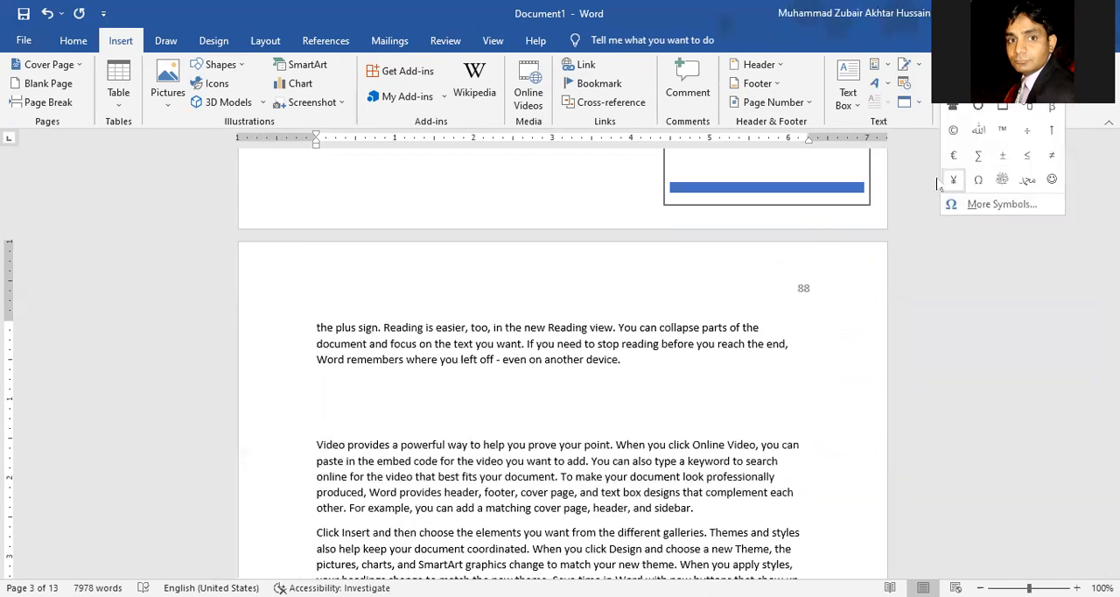
{"action": "left_click", "coordinate": [978, 131]}
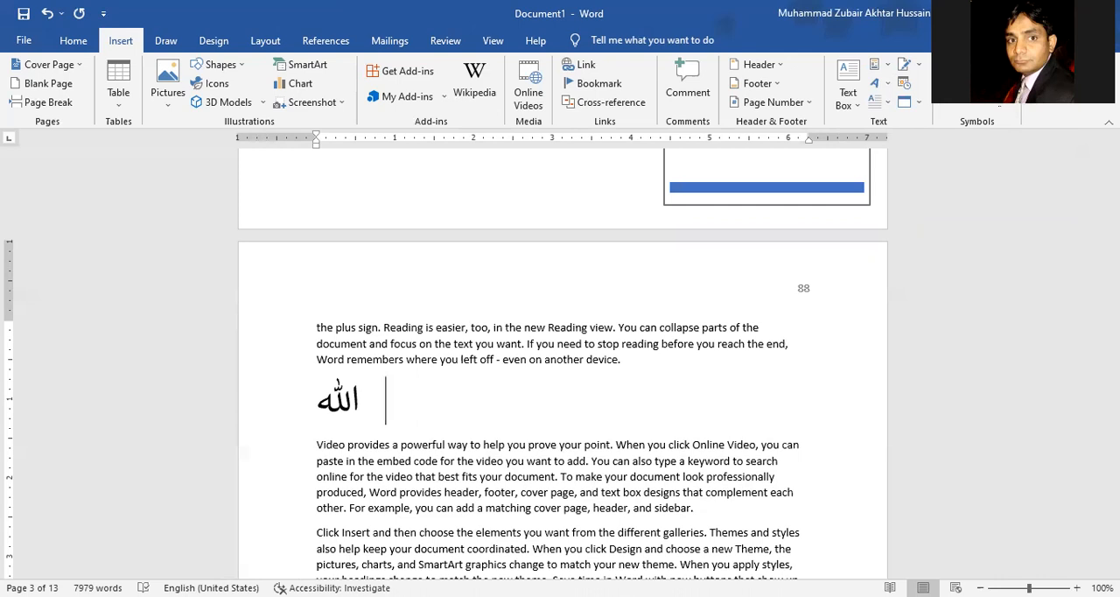
{"action": "left_click", "coordinate": [977, 88]}
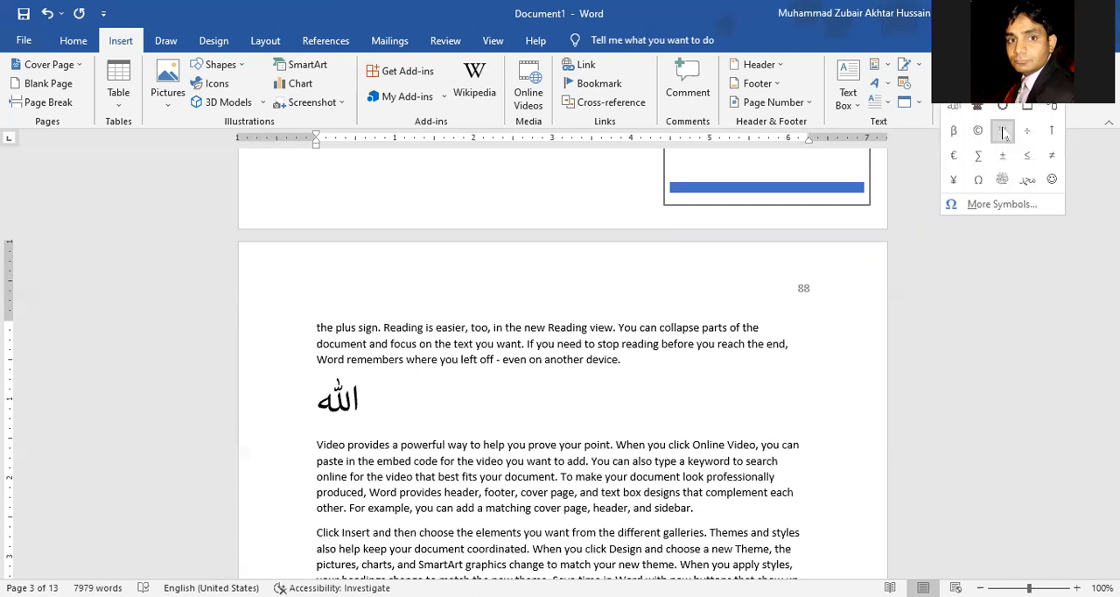
{"action": "left_click", "coordinate": [1002, 131]}
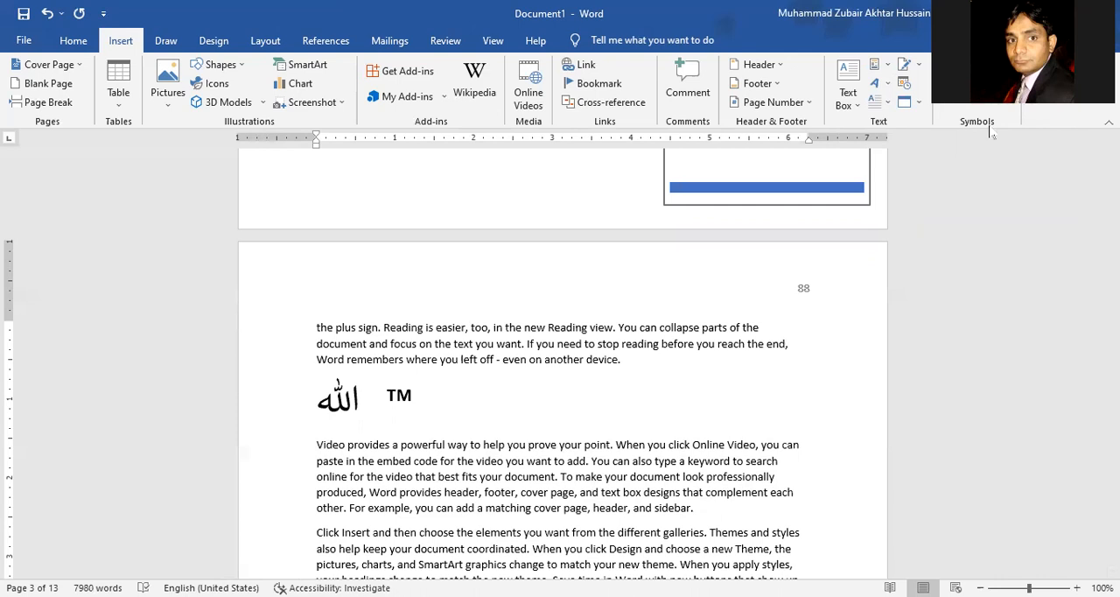
{"action": "left_click", "coordinate": [976, 87]}
{"action": "left_click", "coordinate": [978, 131]}
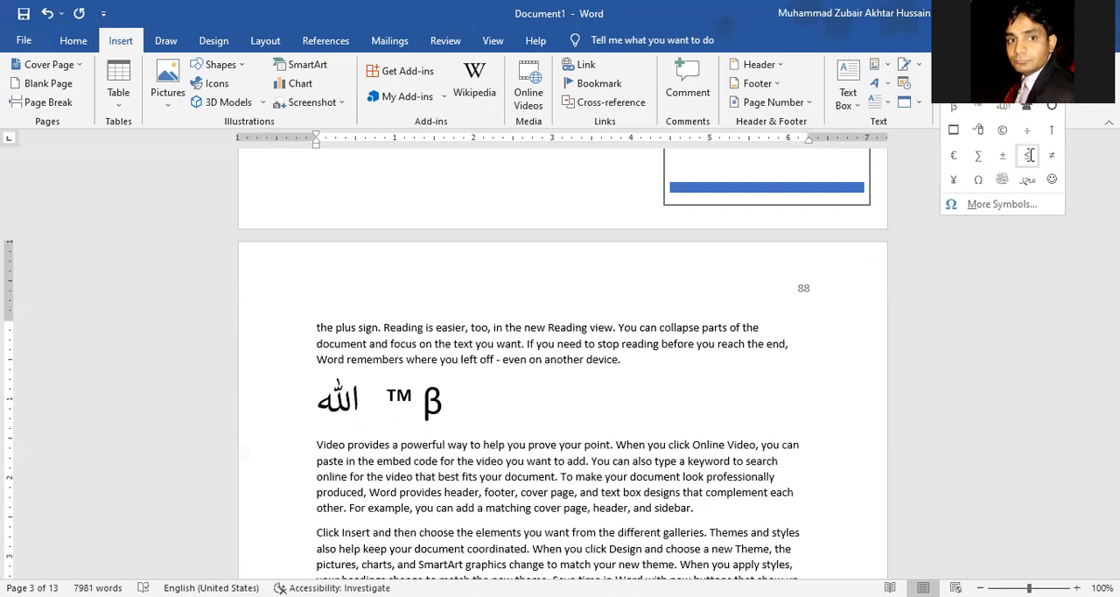
{"action": "left_click", "coordinate": [1027, 155]}
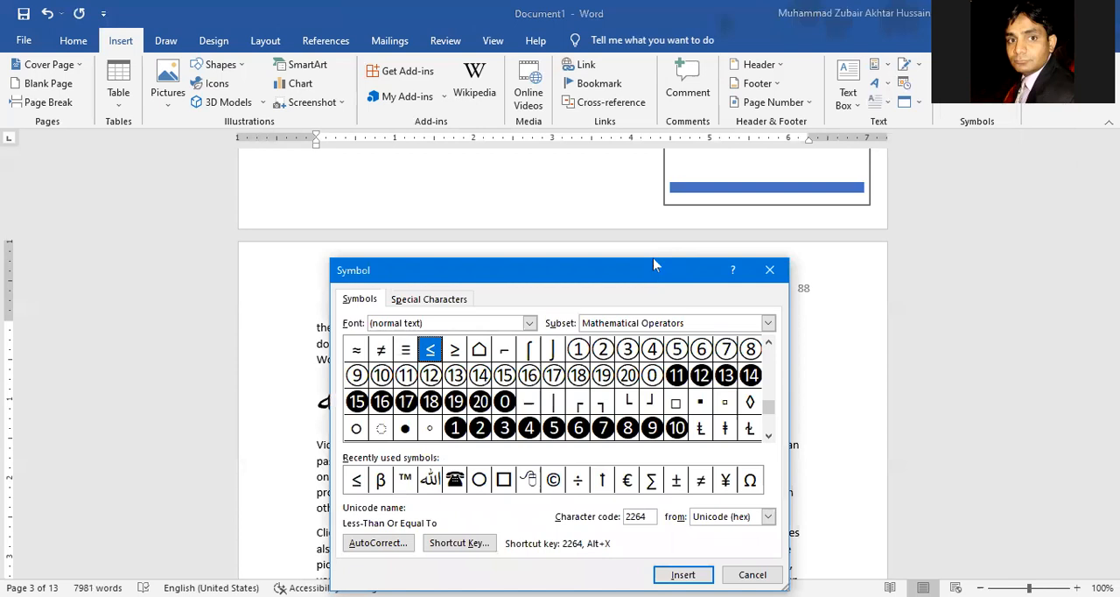
Step: Open the full Symbol dialog and examine the normal text characters and the available subsets
{"action": "left_click_drag", "start_coordinate": [653, 264], "coordinate": [636, 171]}
{"action": "mouse_move", "coordinate": [751, 312]}
{"action": "left_mouse_down"}
{"action": "mouse_move", "coordinate": [753, 255]}
{"action": "mouse_move", "coordinate": [752, 331]}
{"action": "left_mouse_up"}
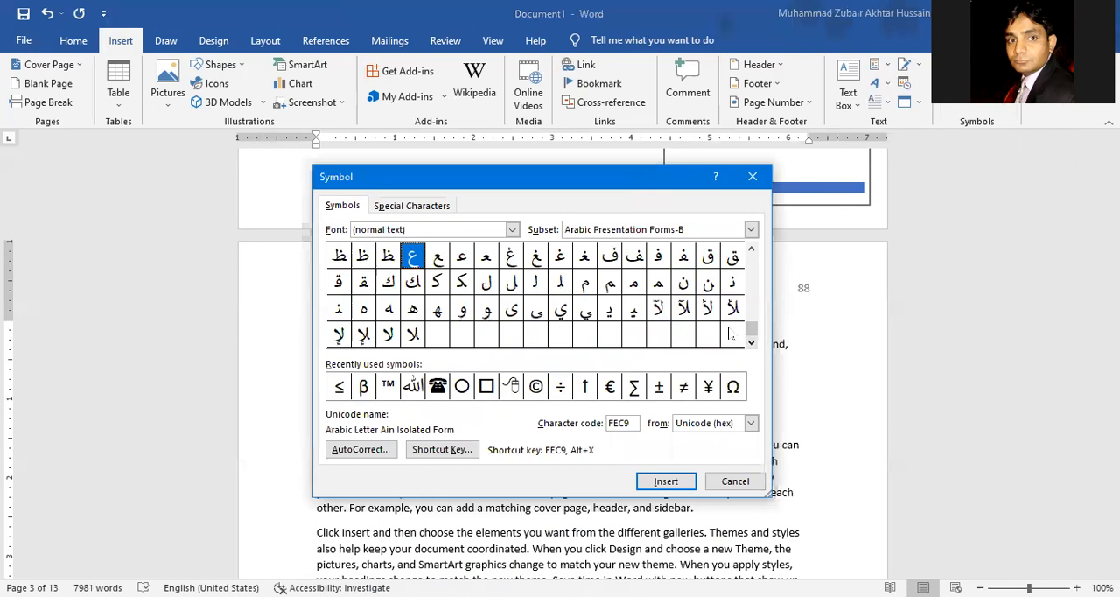
{"action": "left_click", "coordinate": [751, 299]}
{"action": "left_click", "coordinate": [751, 299]}
{"action": "left_click", "coordinate": [751, 299]}
{"action": "left_click", "coordinate": [751, 300]}
{"action": "left_click", "coordinate": [751, 299]}
{"action": "left_click", "coordinate": [751, 298]}
{"action": "left_click", "coordinate": [750, 291]}
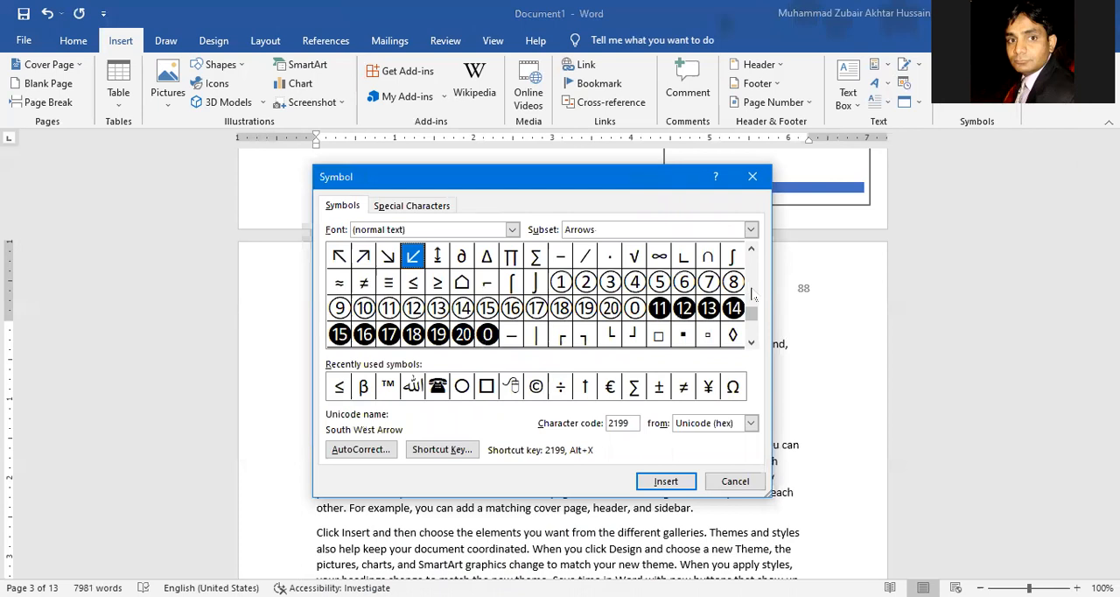
{"action": "left_click", "coordinate": [750, 231]}
{"action": "mouse_move", "coordinate": [753, 282]}
{"action": "left_mouse_down"}
{"action": "mouse_move", "coordinate": [755, 307]}
{"action": "mouse_move", "coordinate": [757, 258]}
{"action": "mouse_move", "coordinate": [759, 300]}
{"action": "mouse_move", "coordinate": [763, 268]}
{"action": "left_mouse_up"}
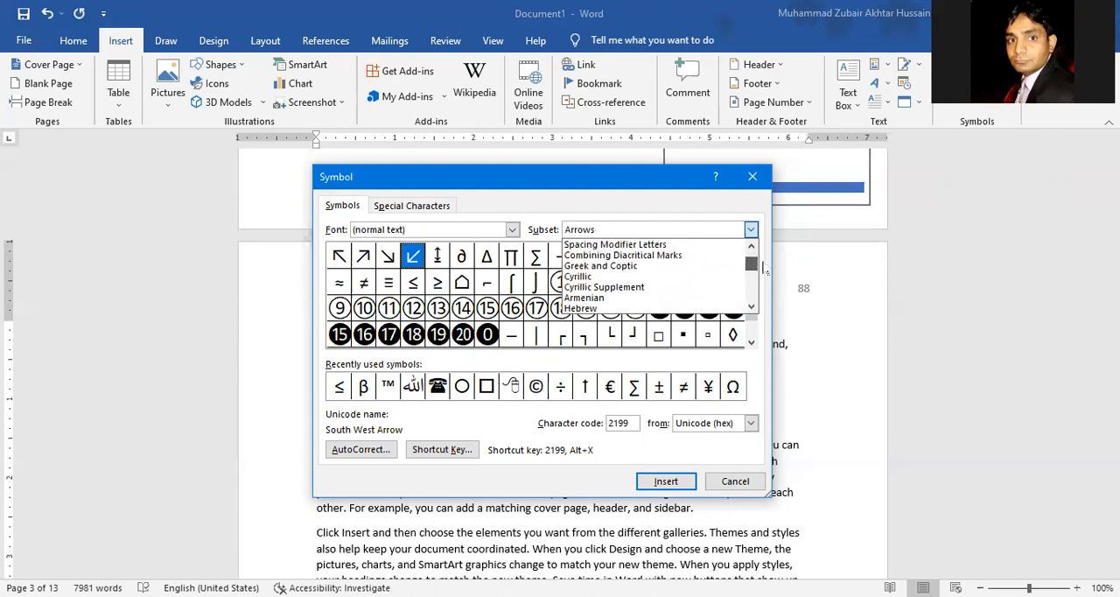
Step: Set the symbol font to Wingdings in the Symbol dialog
{"action": "left_click", "coordinate": [513, 230]}
{"action": "left_click_drag", "start_coordinate": [514, 260], "coordinate": [514, 289]}
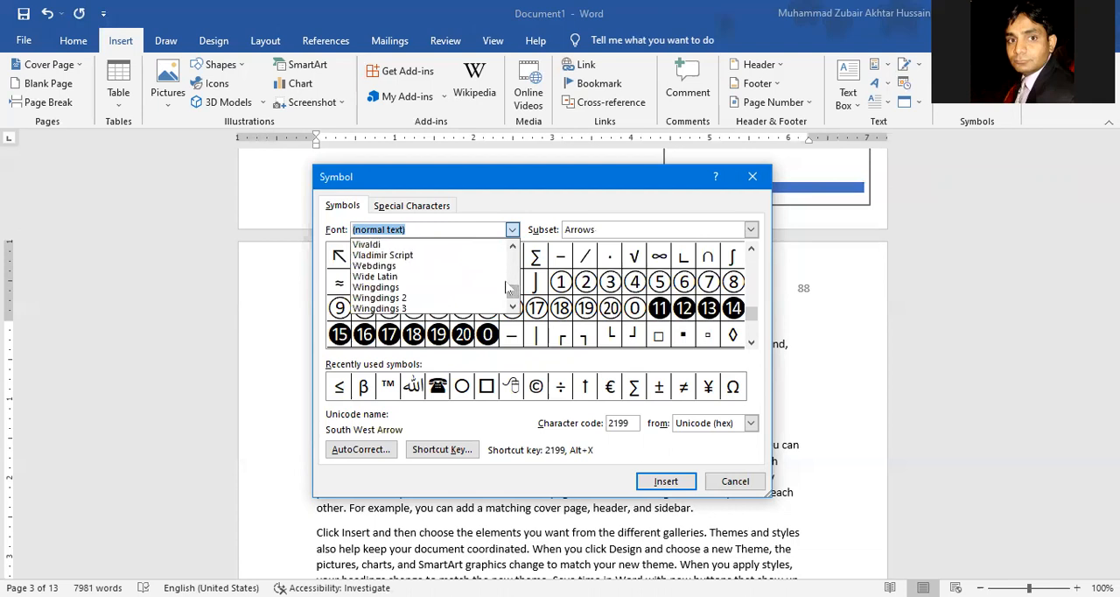
{"action": "left_click", "coordinate": [455, 289]}
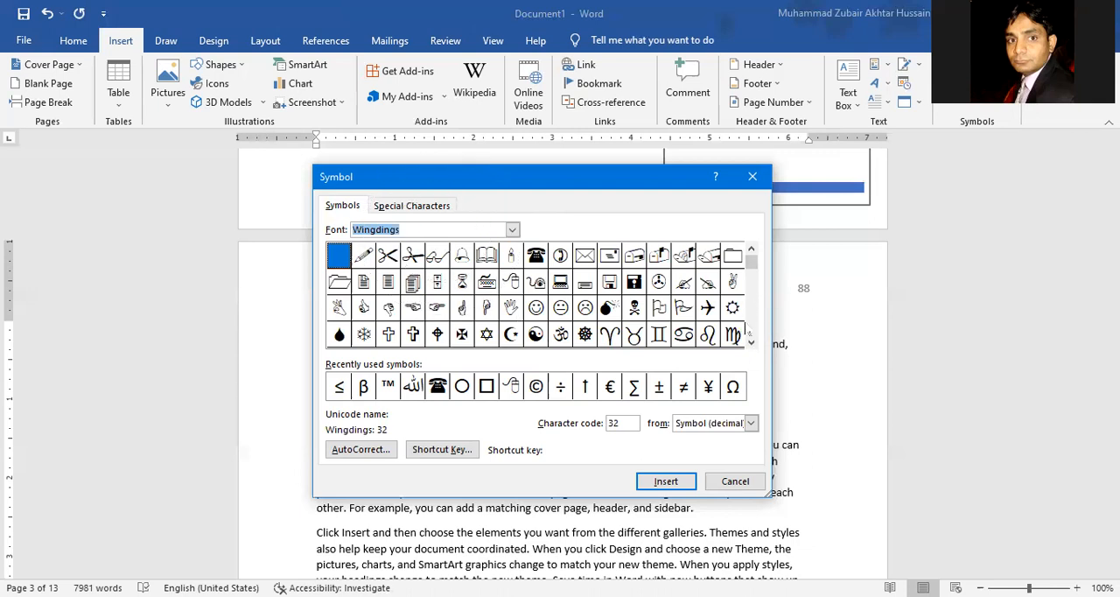
Step: Insert the Wingdings open-scissors symbol, character code 34, after the ≤ sign on page 3 and close the Symbol dialog
{"action": "left_click", "coordinate": [751, 278]}
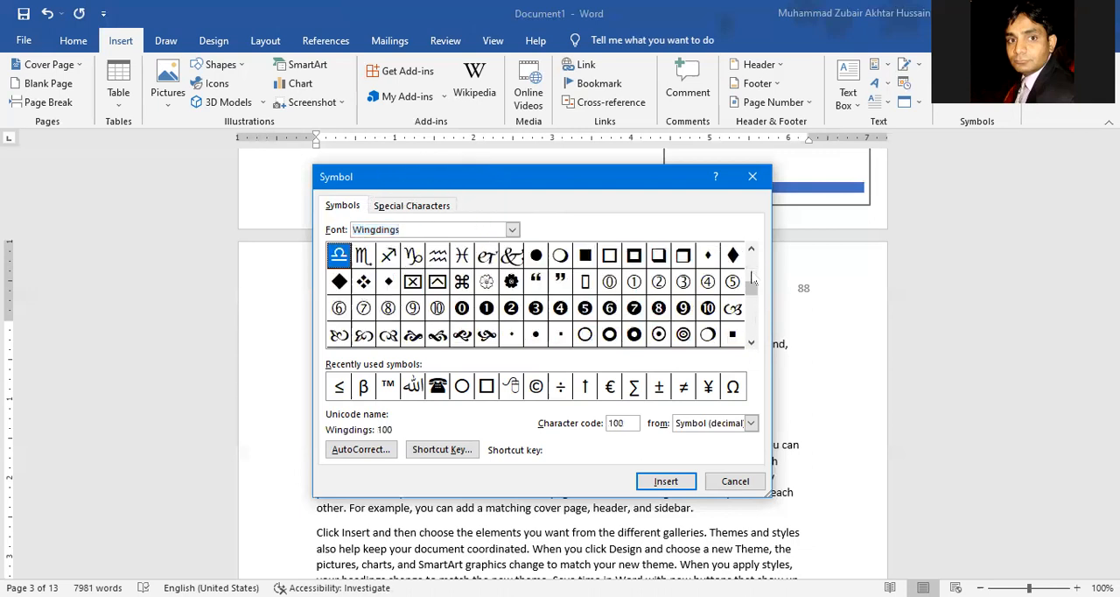
{"action": "left_click", "coordinate": [751, 302]}
{"action": "left_click", "coordinate": [751, 336]}
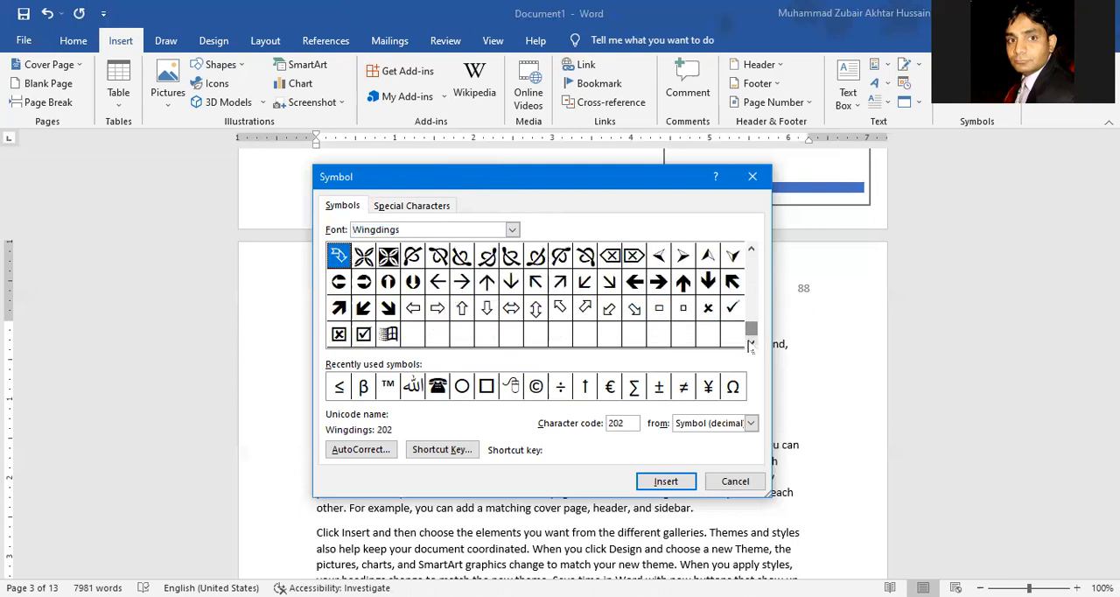
{"action": "left_click_drag", "start_coordinate": [751, 328], "coordinate": [754, 262]}
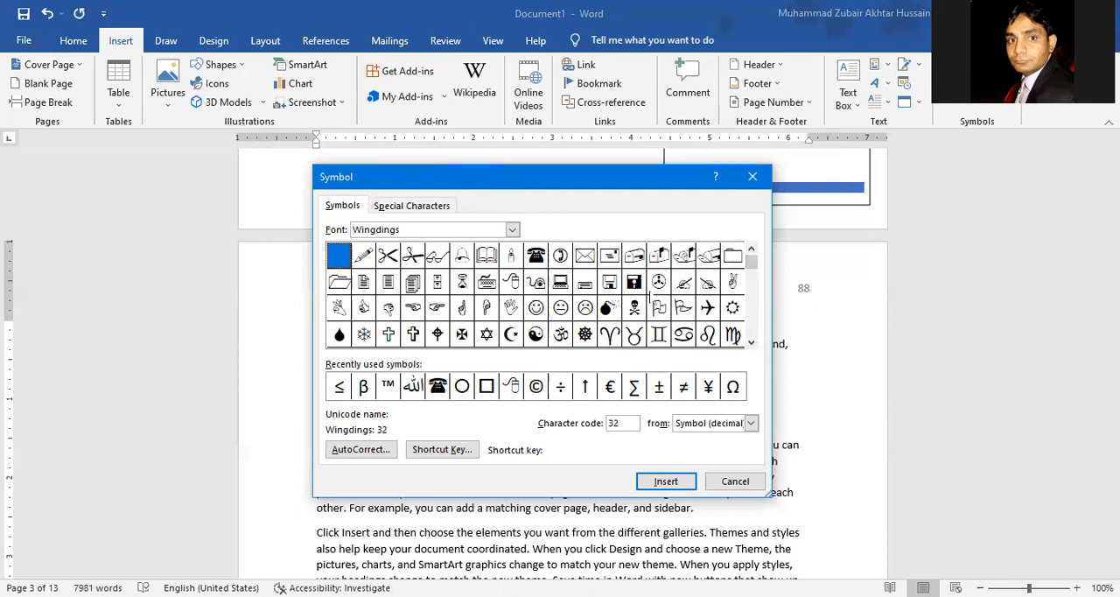
{"action": "left_click", "coordinate": [392, 259]}
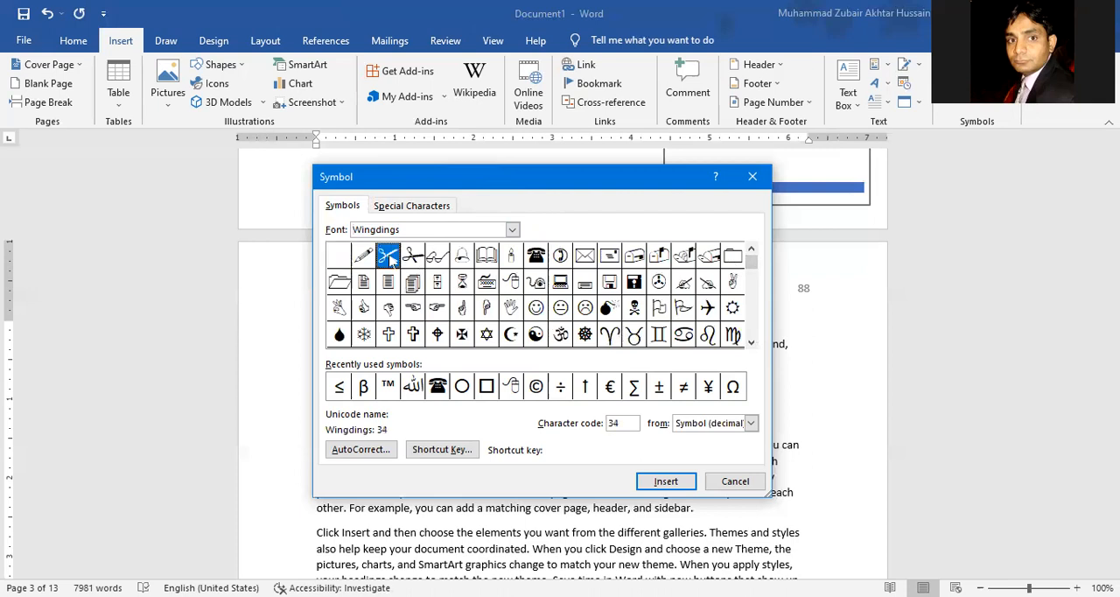
{"action": "left_click", "coordinate": [665, 481]}
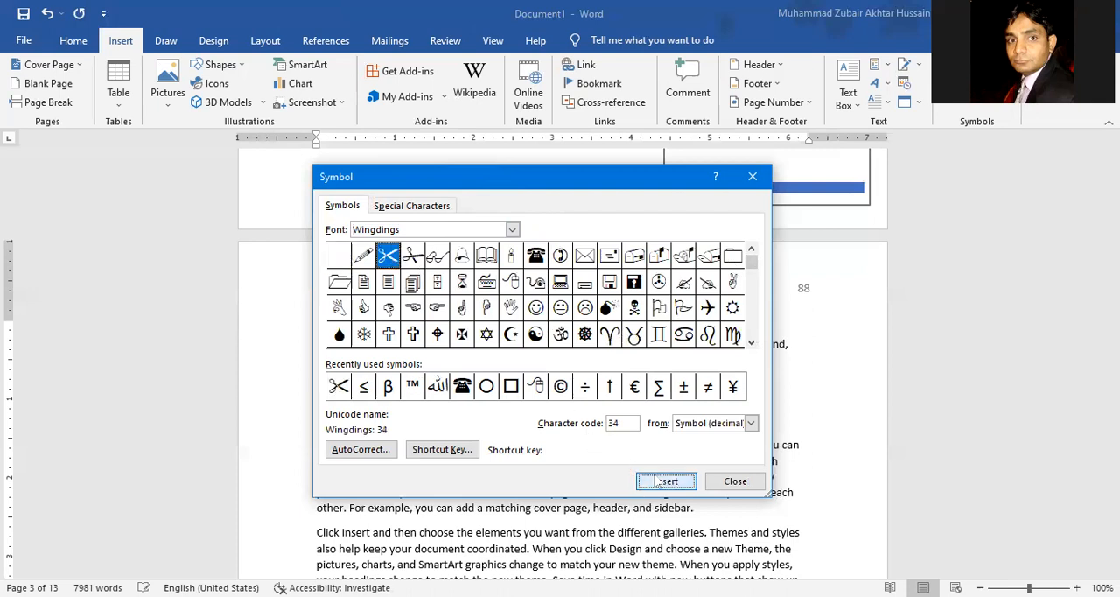
{"action": "left_click", "coordinate": [736, 482]}
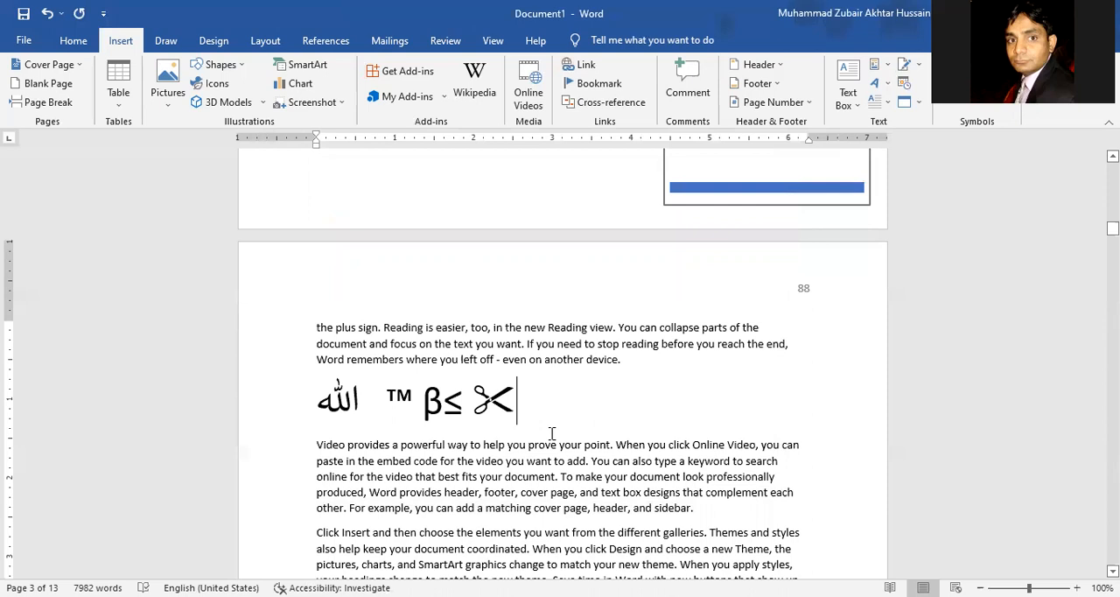
Step: Add a line below the symbols on page 3 and insert the built-in Area of Circle equation there
{"action": "key", "text": "Return"}
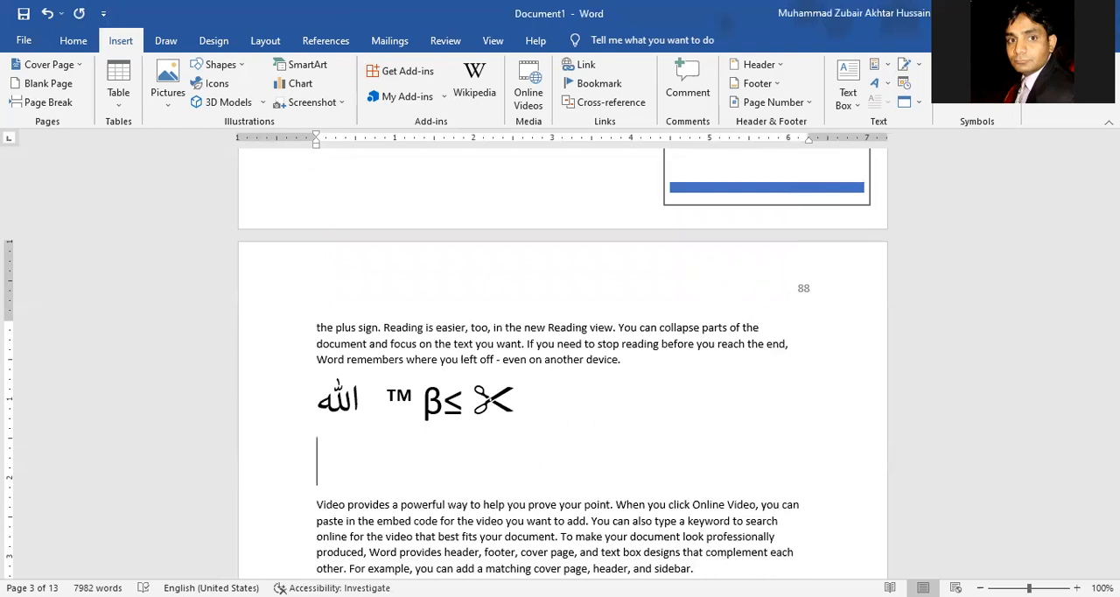
{"action": "left_click", "coordinate": [1006, 64]}
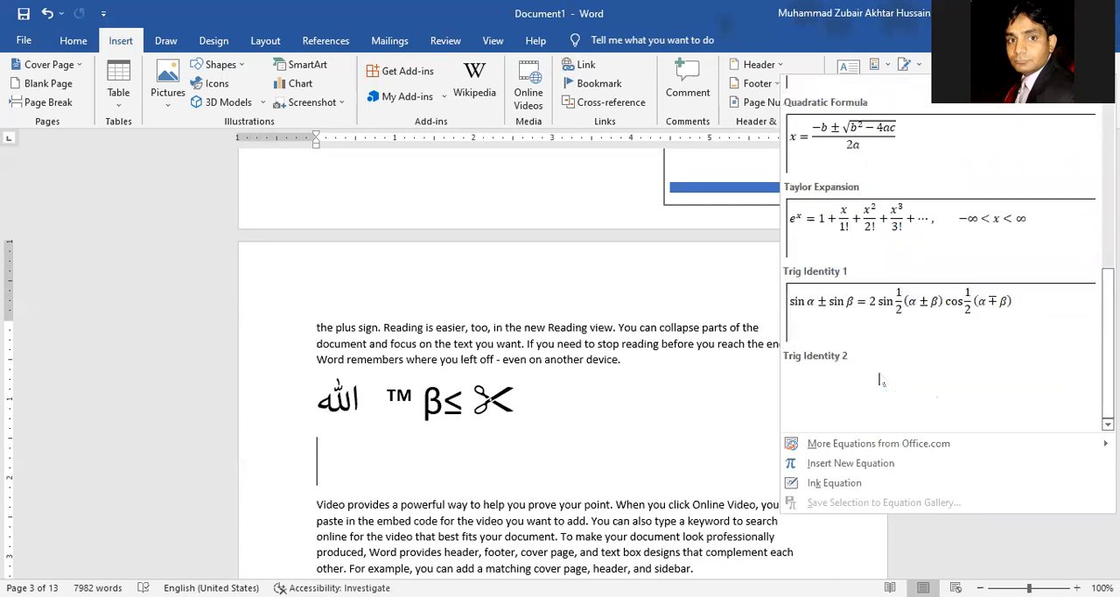
{"action": "scroll", "coordinate": [901, 350], "scroll_direction": "up", "scroll_amount": 5}
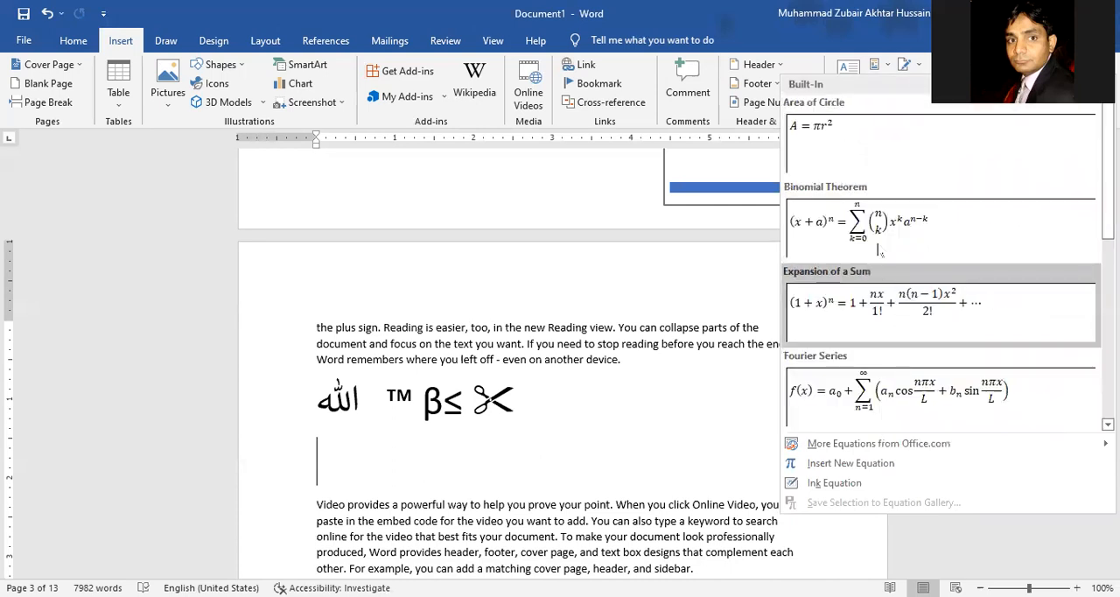
{"action": "left_click", "coordinate": [862, 151]}
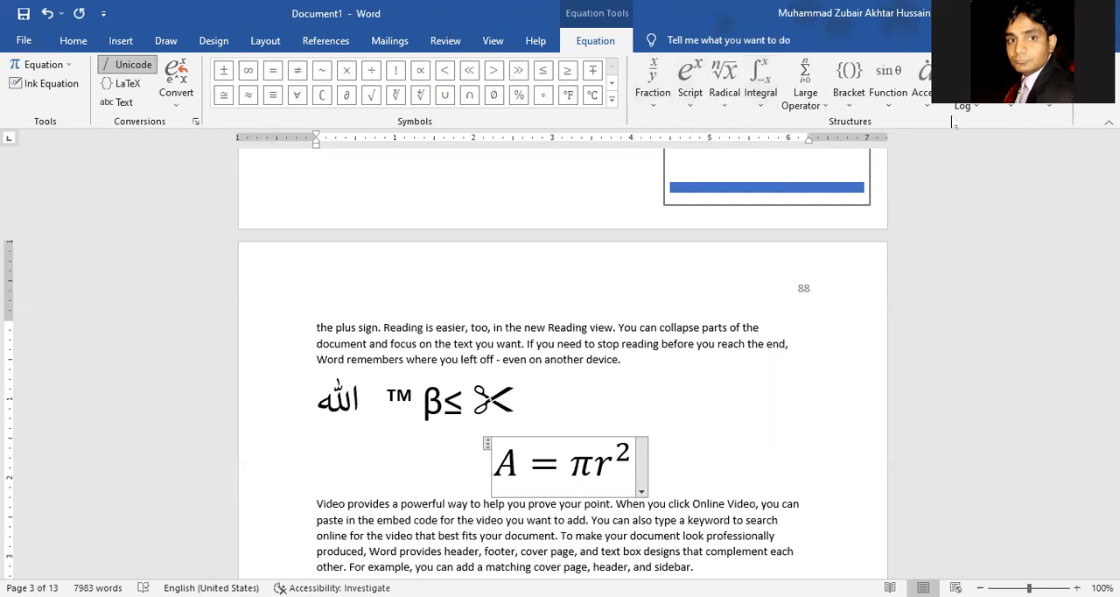
{"action": "left_click", "coordinate": [568, 462]}
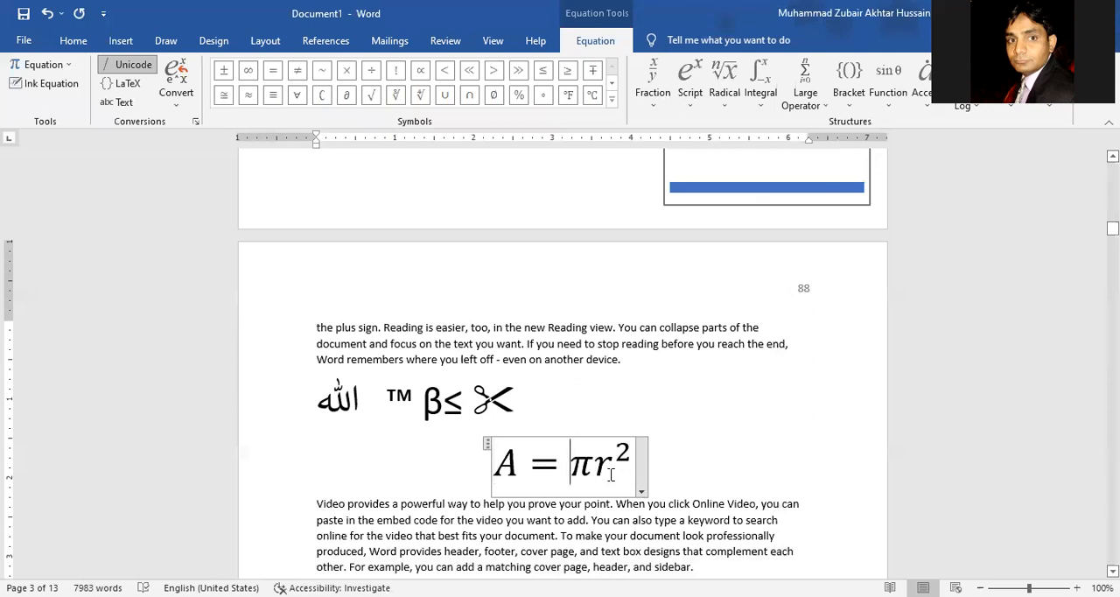
Step: Add a line below the circle area equation and insert the built-in Fourier Series equation there
{"action": "left_click", "coordinate": [676, 472]}
{"action": "key", "text": "Return"}
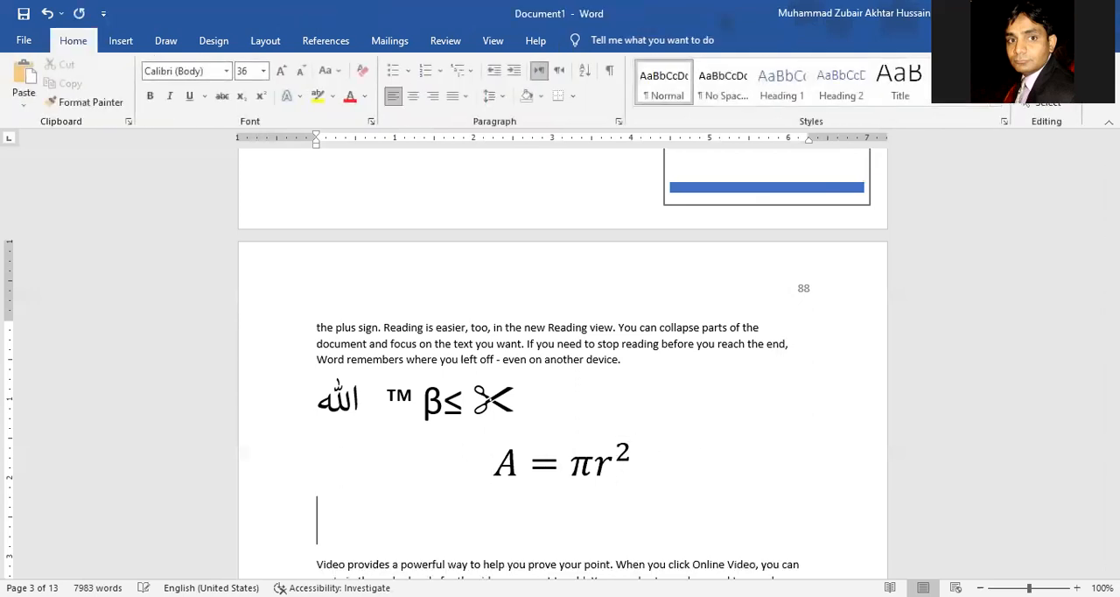
{"action": "left_click", "coordinate": [123, 44]}
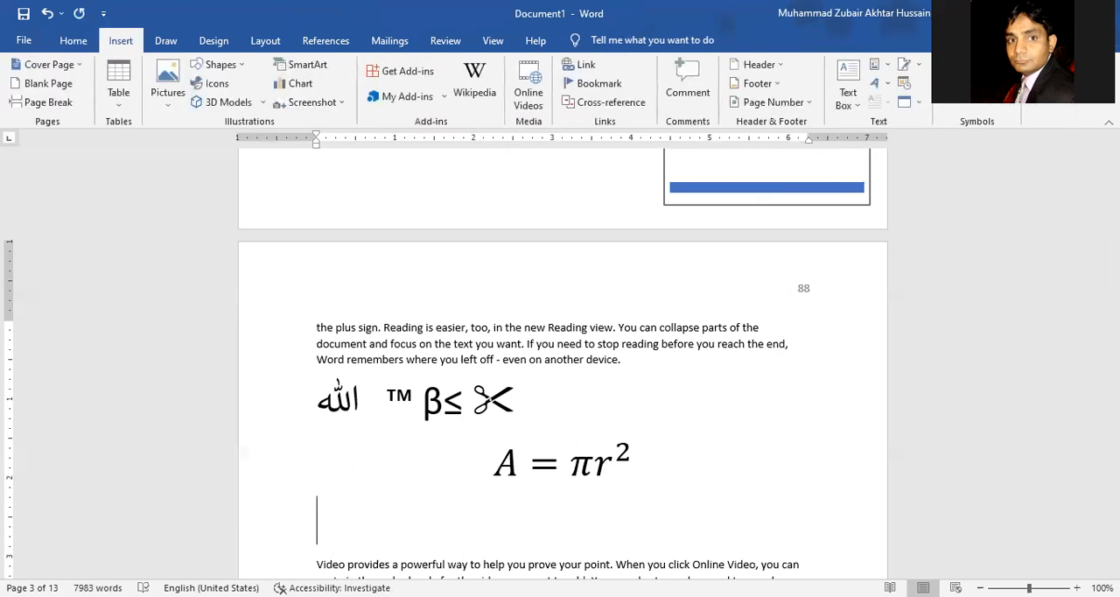
{"action": "left_click", "coordinate": [1000, 66]}
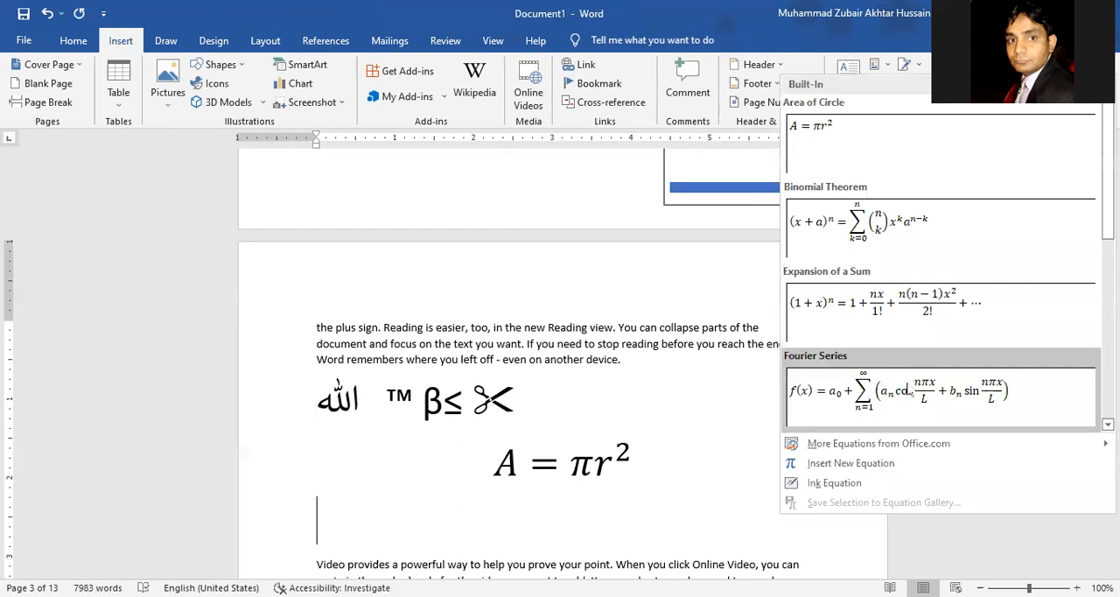
{"action": "left_click", "coordinate": [911, 389]}
Step: Add an empty line after the first full paragraph on page 4
{"action": "scroll", "coordinate": [706, 381], "scroll_direction": "down", "scroll_amount": 5}
{"action": "scroll", "coordinate": [706, 380], "scroll_direction": "down", "scroll_amount": 2}
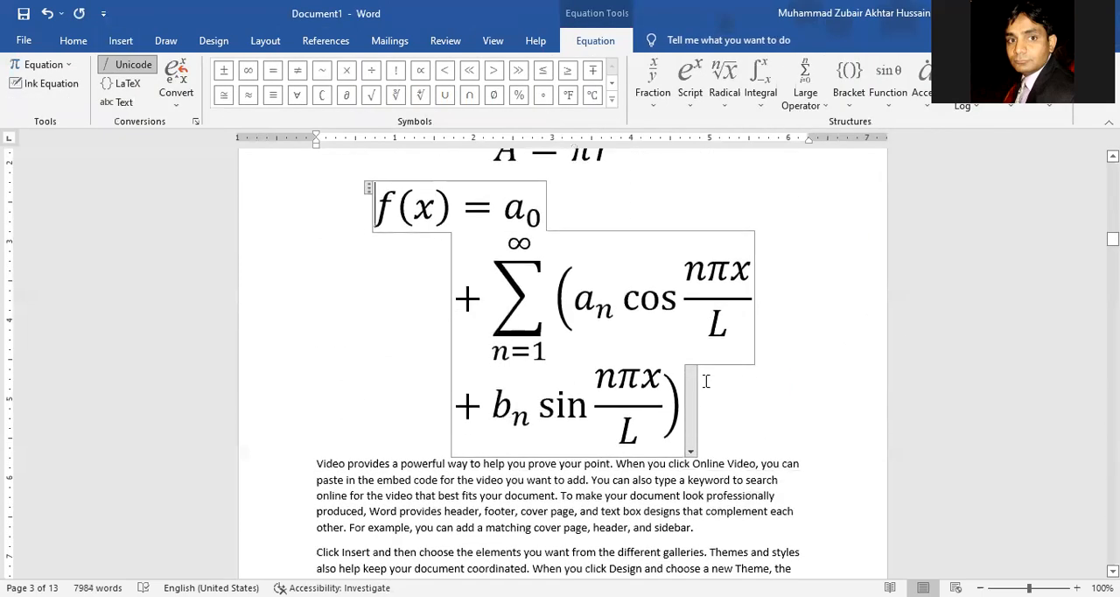
{"action": "scroll", "coordinate": [706, 381], "scroll_direction": "down", "scroll_amount": 2}
{"action": "scroll", "coordinate": [706, 380], "scroll_direction": "down", "scroll_amount": 5}
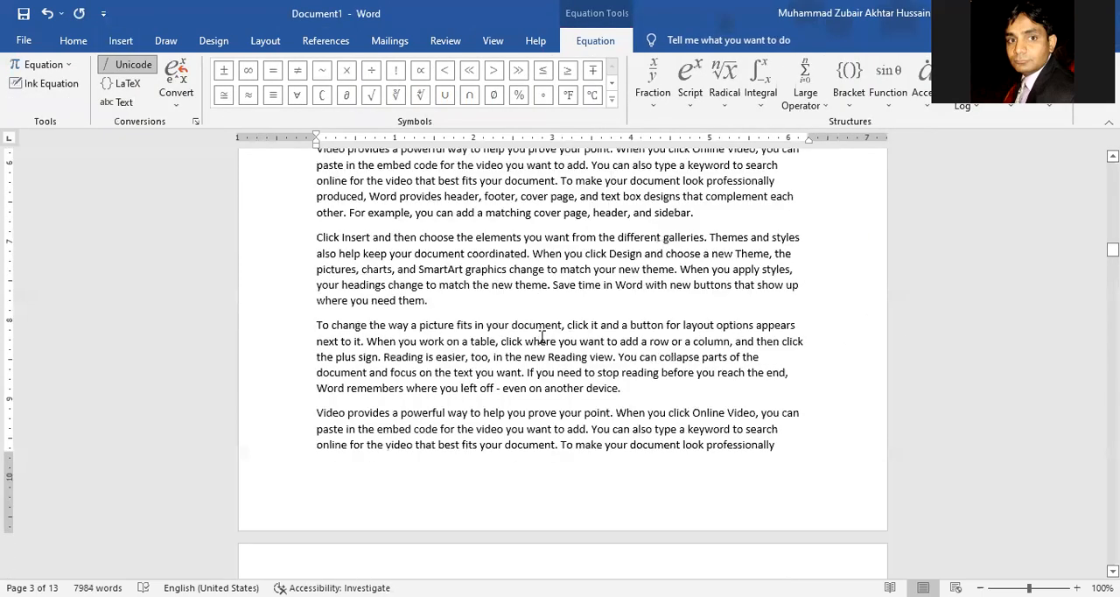
{"action": "scroll", "coordinate": [465, 366], "scroll_direction": "down", "scroll_amount": 5}
{"action": "left_click", "coordinate": [448, 340]}
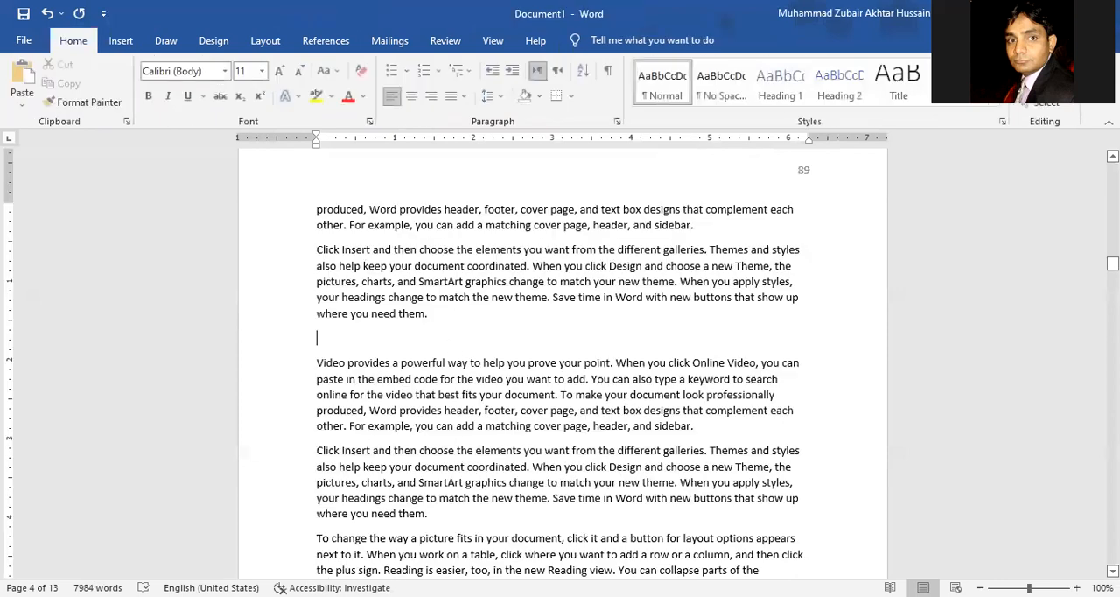
Step: Handwrite the square root of a/b + x − y as an ink equation and insert it on the empty line on page 4
{"action": "left_click", "coordinate": [121, 41]}
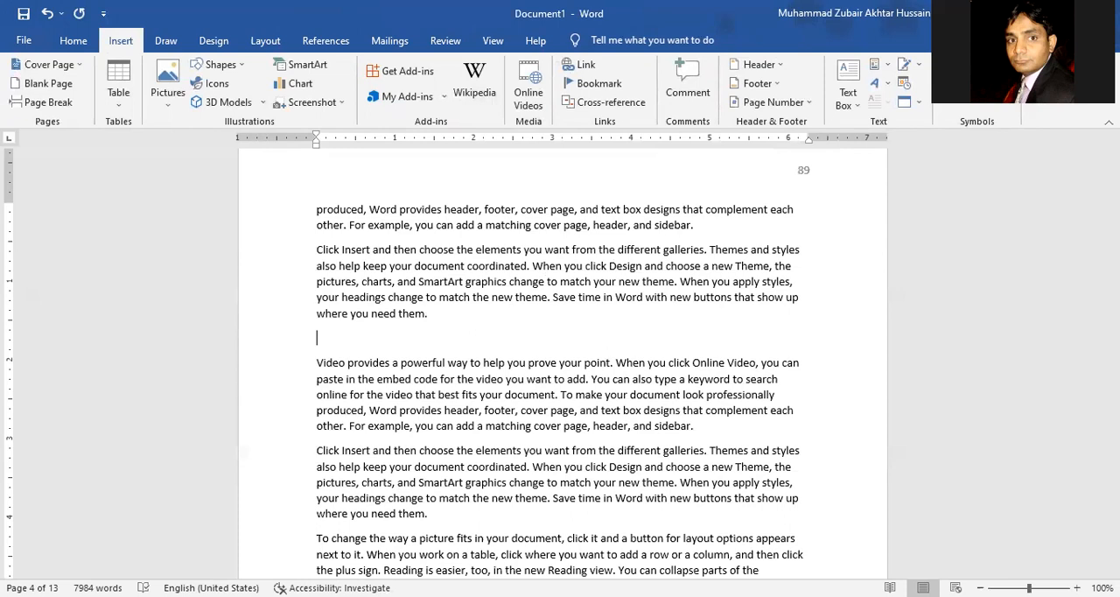
{"action": "left_click", "coordinate": [1005, 64]}
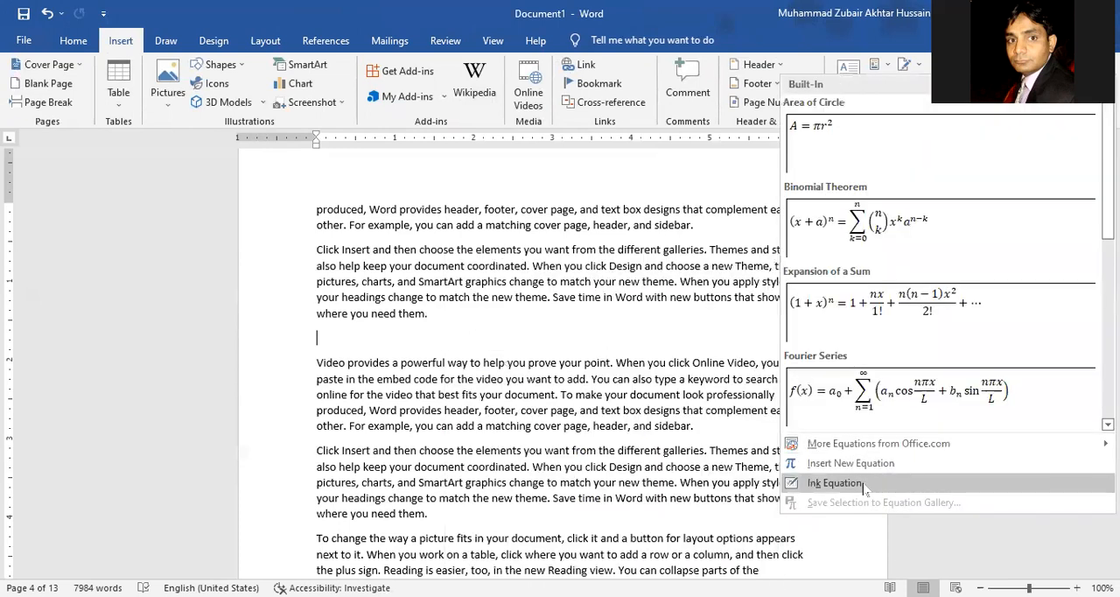
{"action": "left_click", "coordinate": [862, 486]}
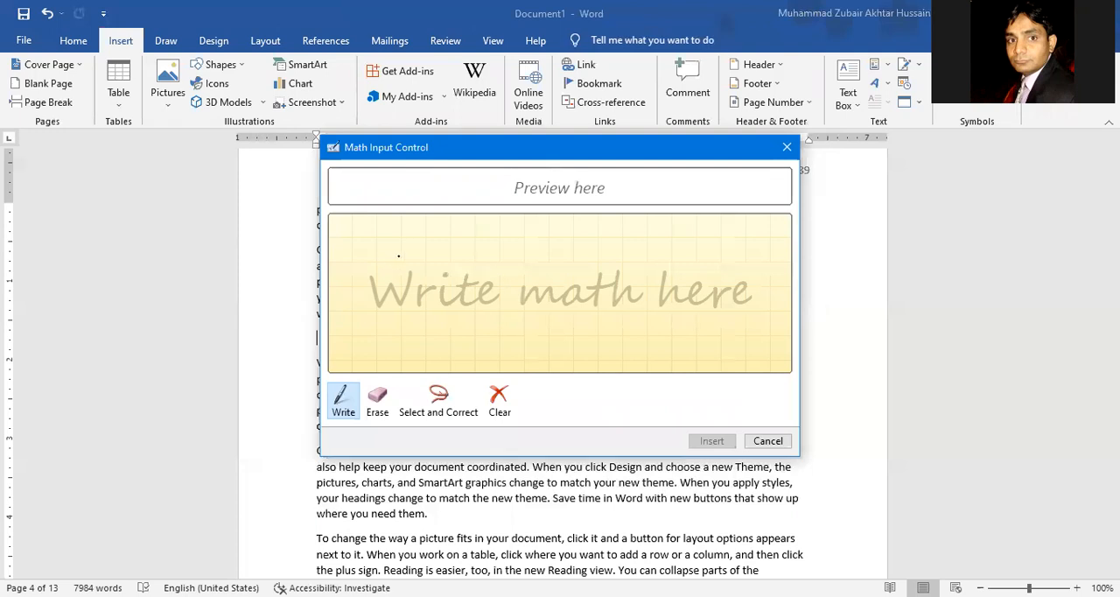
{"action": "mouse_move", "coordinate": [408, 250]}
{"action": "left_mouse_down"}
{"action": "mouse_move", "coordinate": [391, 263]}
{"action": "mouse_move", "coordinate": [418, 280]}
{"action": "mouse_move", "coordinate": [425, 250]}
{"action": "mouse_move", "coordinate": [444, 289]}
{"action": "left_mouse_up"}
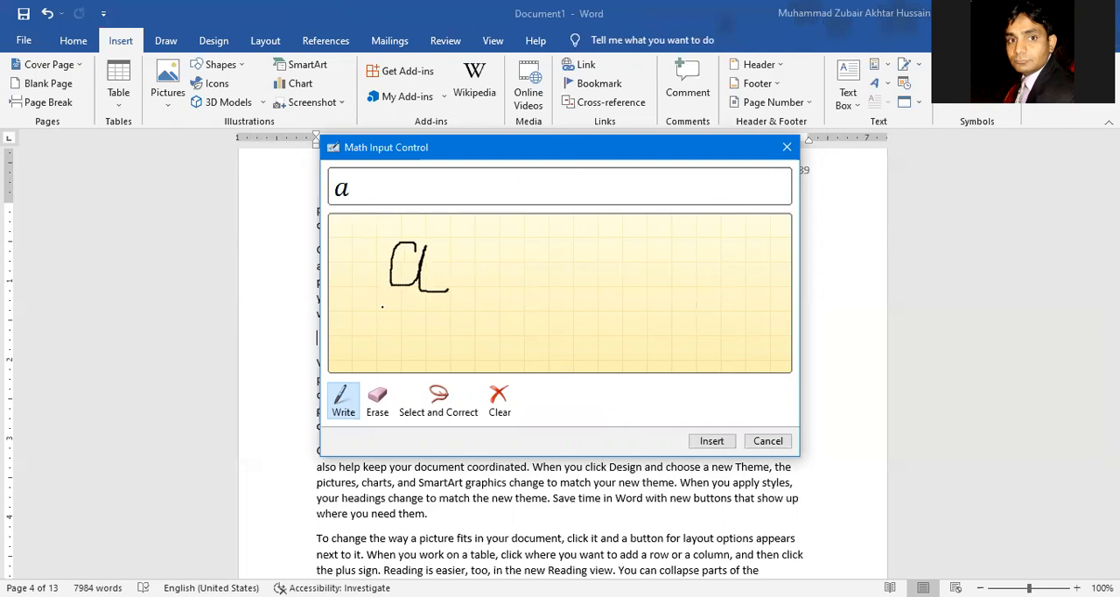
{"action": "left_click_drag", "start_coordinate": [371, 300], "coordinate": [463, 304]}
{"action": "left_click_drag", "start_coordinate": [406, 320], "coordinate": [408, 368]}
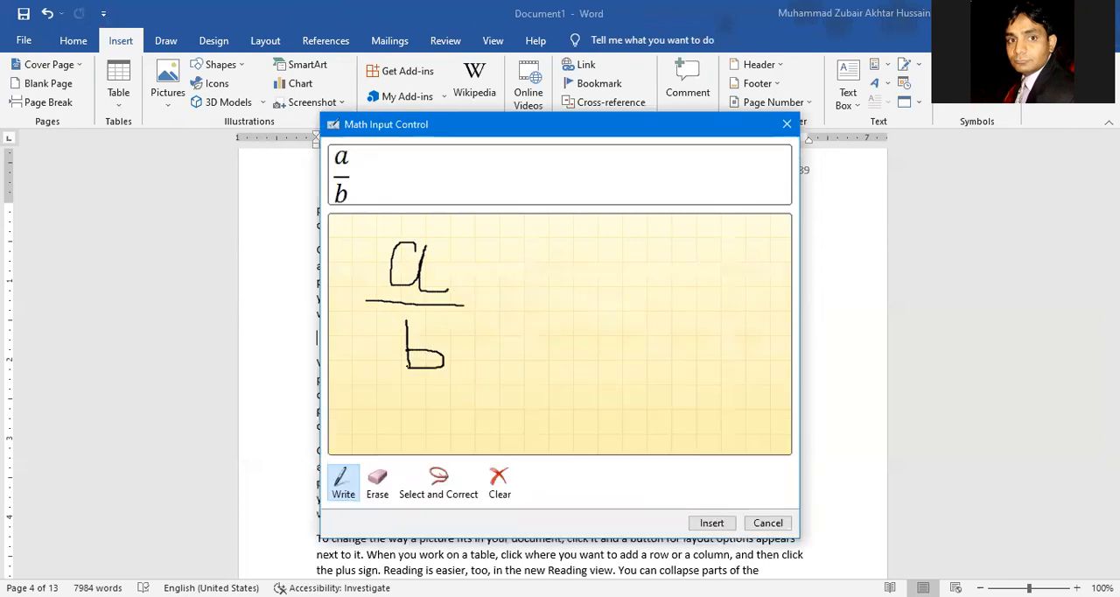
{"action": "mouse_move", "coordinate": [488, 308]}
{"action": "left_mouse_down"}
{"action": "mouse_move", "coordinate": [547, 301]}
{"action": "mouse_move", "coordinate": [517, 325]}
{"action": "left_mouse_up"}
{"action": "mouse_move", "coordinate": [570, 256]}
{"action": "left_mouse_down"}
{"action": "mouse_move", "coordinate": [610, 279]}
{"action": "mouse_move", "coordinate": [574, 294]}
{"action": "mouse_move", "coordinate": [677, 290]}
{"action": "mouse_move", "coordinate": [707, 274]}
{"action": "mouse_move", "coordinate": [711, 308]}
{"action": "mouse_move", "coordinate": [694, 338]}
{"action": "left_mouse_up"}
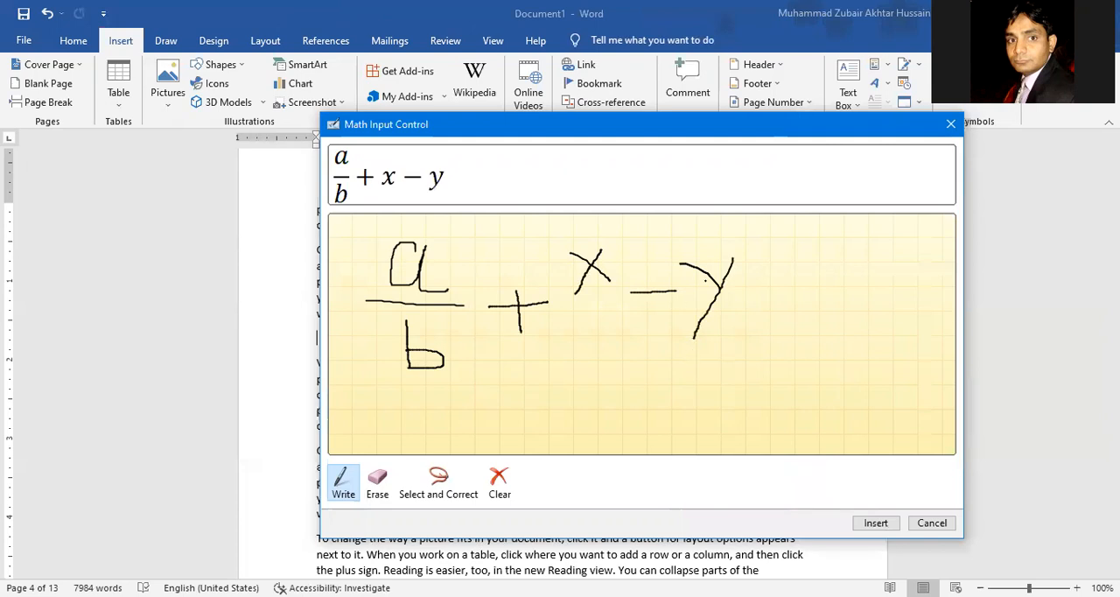
{"action": "mouse_move", "coordinate": [752, 233]}
{"action": "left_mouse_down"}
{"action": "mouse_move", "coordinate": [364, 231]}
{"action": "mouse_move", "coordinate": [350, 372]}
{"action": "mouse_move", "coordinate": [343, 341]}
{"action": "mouse_move", "coordinate": [319, 375]}
{"action": "left_mouse_up"}
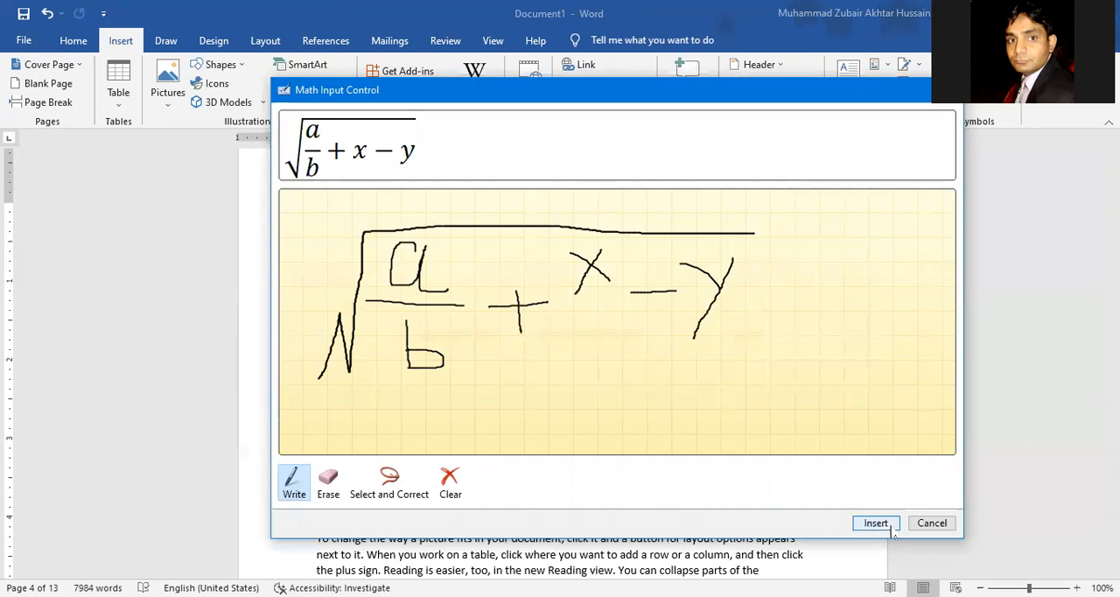
{"action": "left_click", "coordinate": [864, 519]}
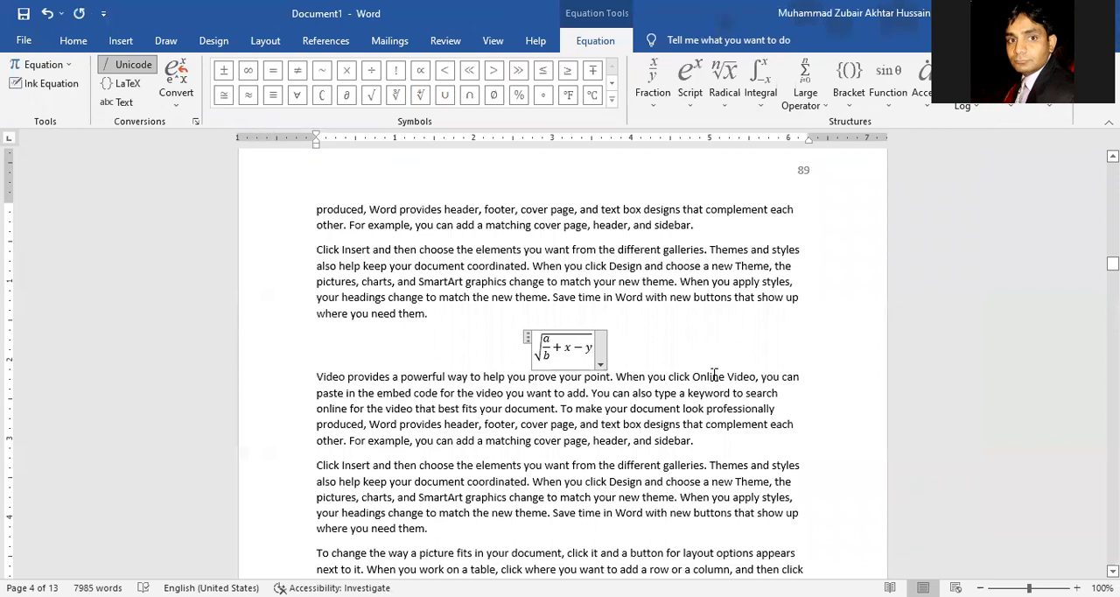
Step: Add a stacked fraction after the x in the square root equation, with 2 as numerator and 3 as denominator
{"action": "left_click", "coordinate": [561, 350]}
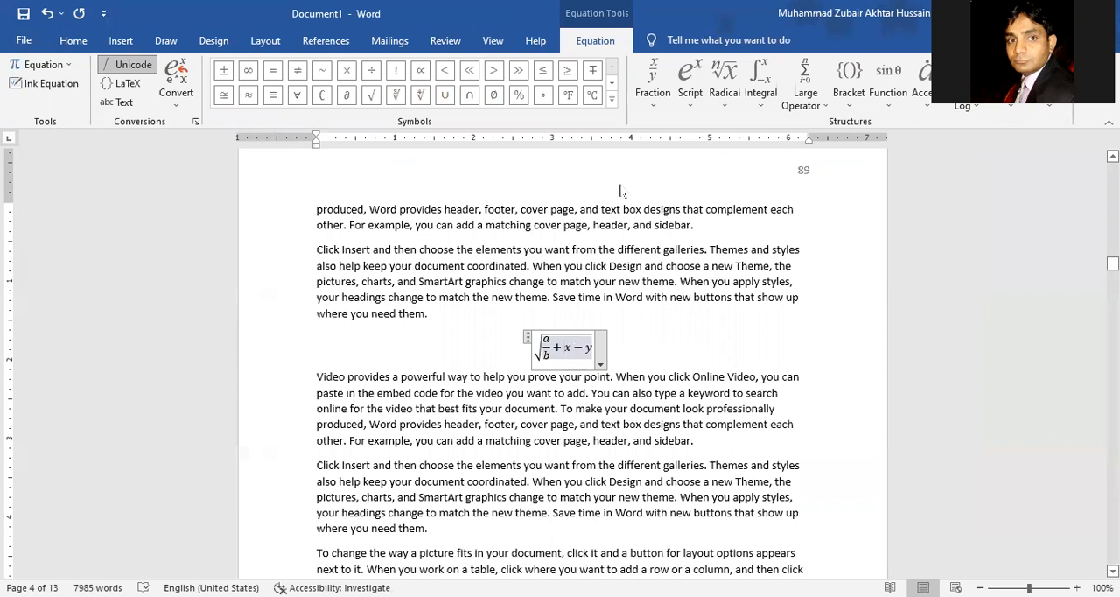
{"action": "left_click", "coordinate": [652, 92]}
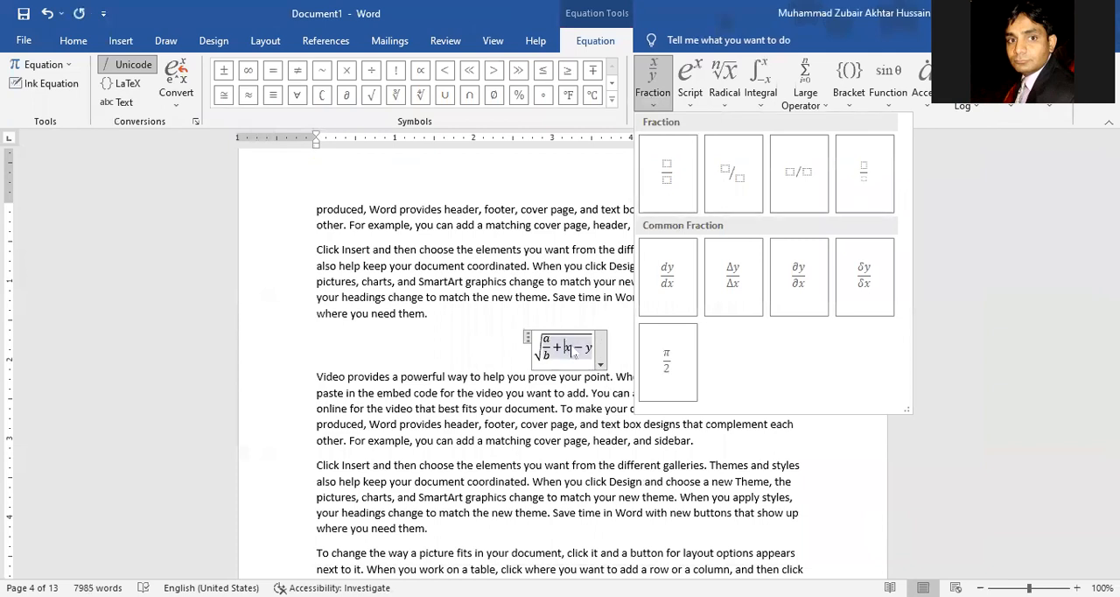
{"action": "left_click", "coordinate": [575, 349]}
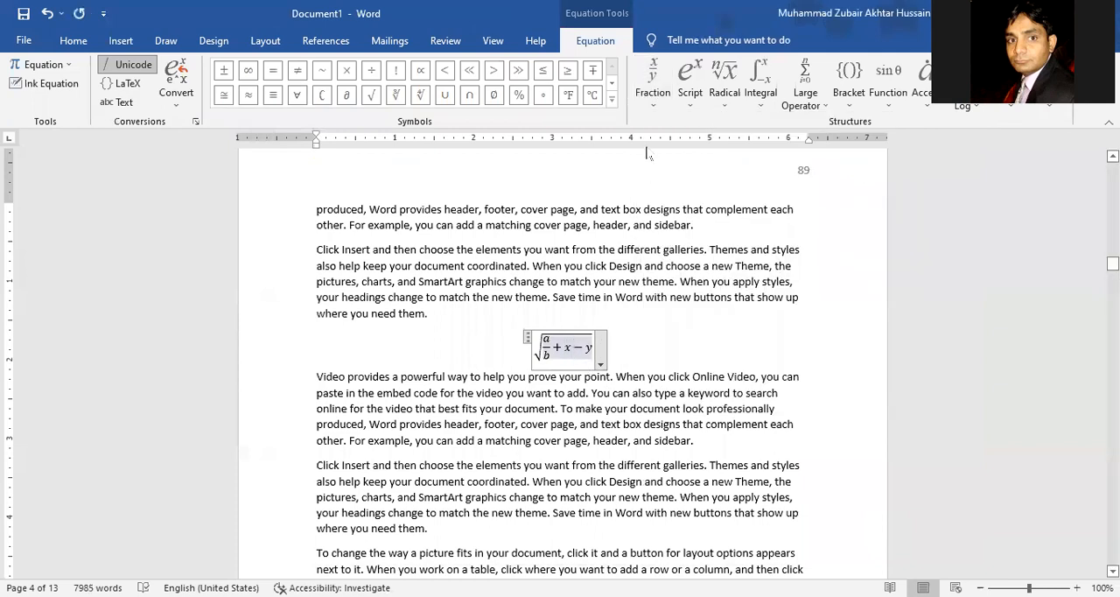
{"action": "left_click", "coordinate": [664, 105]}
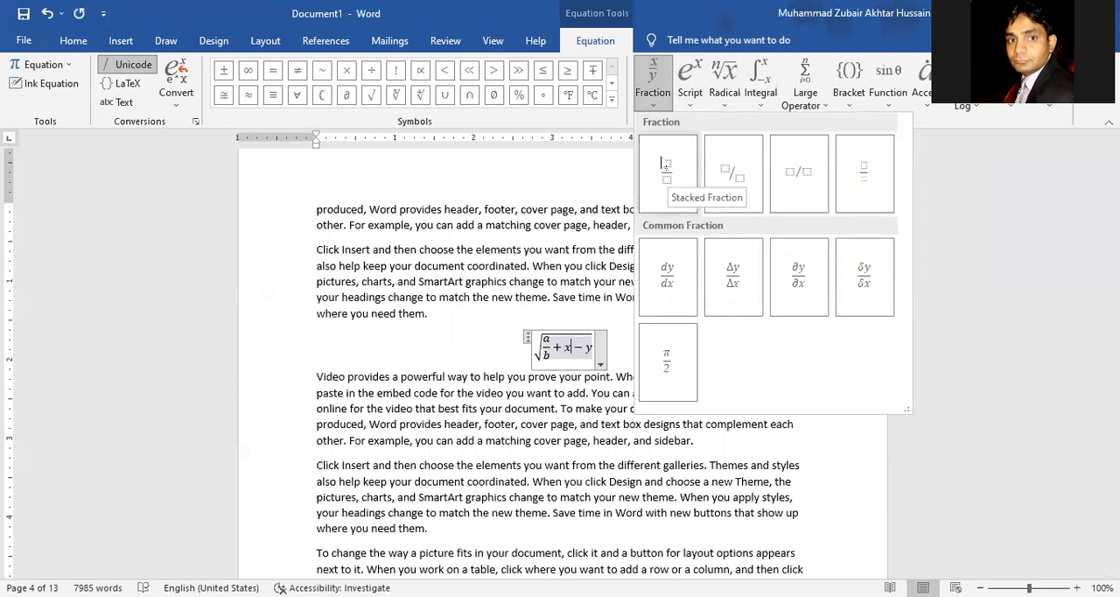
{"action": "left_click", "coordinate": [665, 164]}
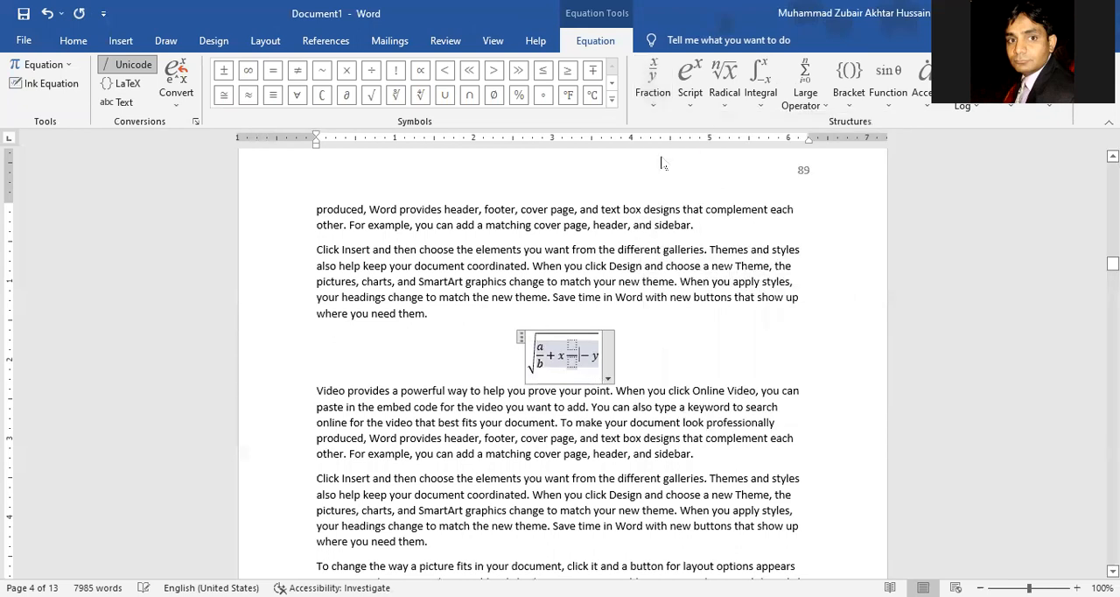
{"action": "left_click", "coordinate": [572, 343]}
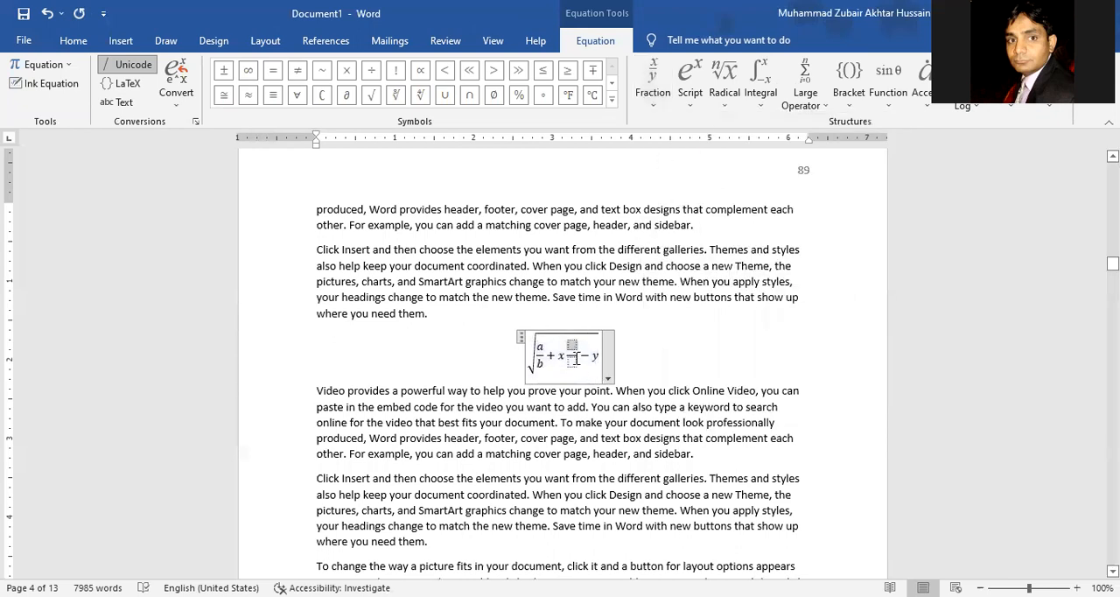
{"action": "type", "text": "2/3"}
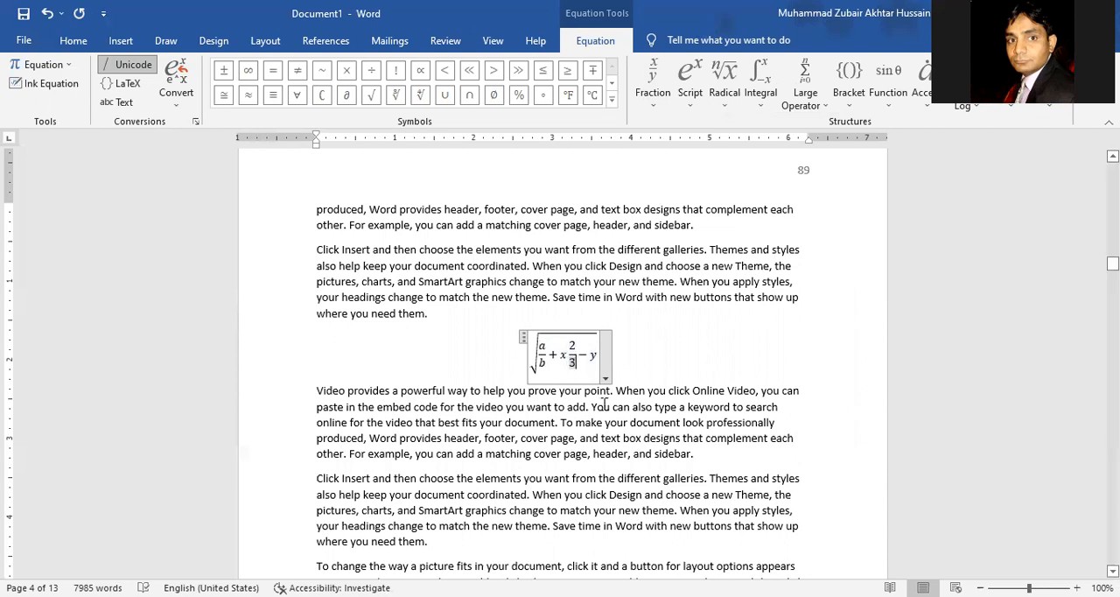
Step: Add an empty line after the paragraph below the square root equation and open the gallery of built-in equations
{"action": "scroll", "coordinate": [603, 405], "scroll_direction": "down", "scroll_amount": 2}
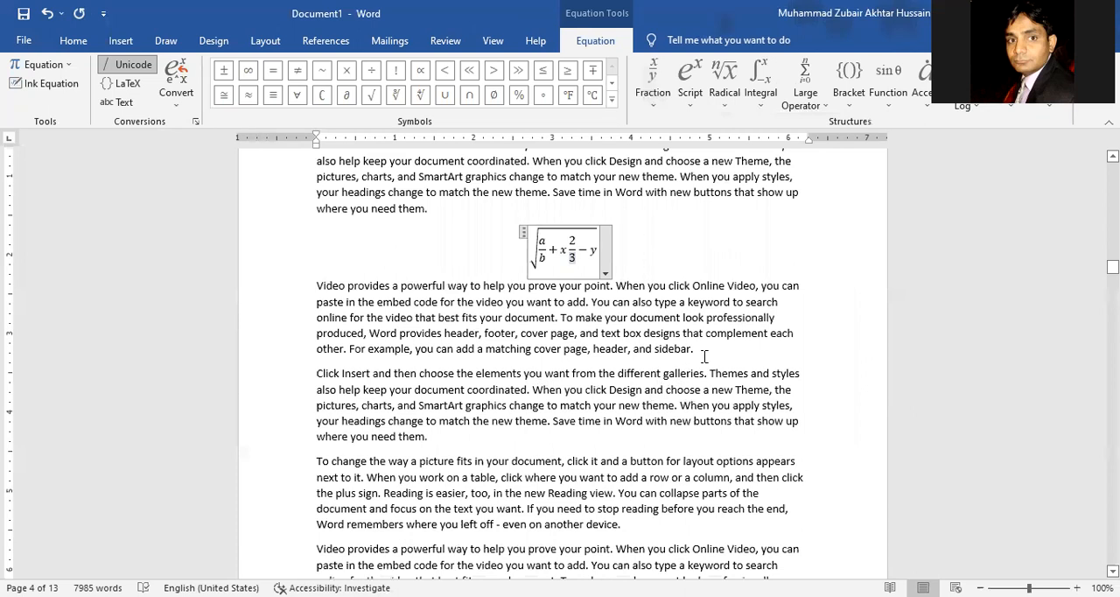
{"action": "left_click", "coordinate": [705, 354]}
{"action": "key", "text": "Return"}
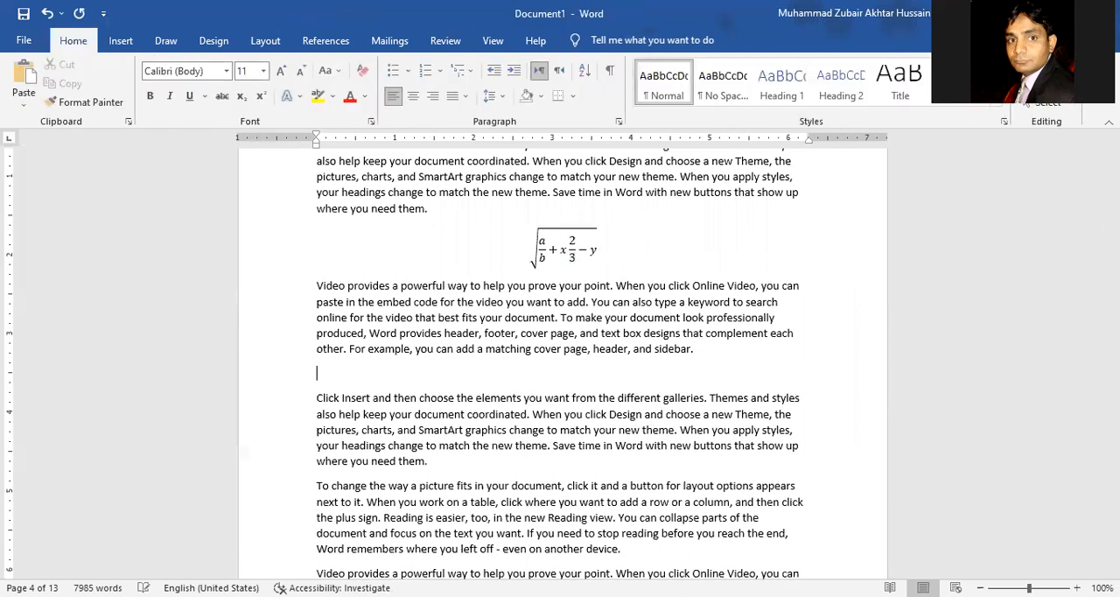
{"action": "left_click", "coordinate": [120, 40]}
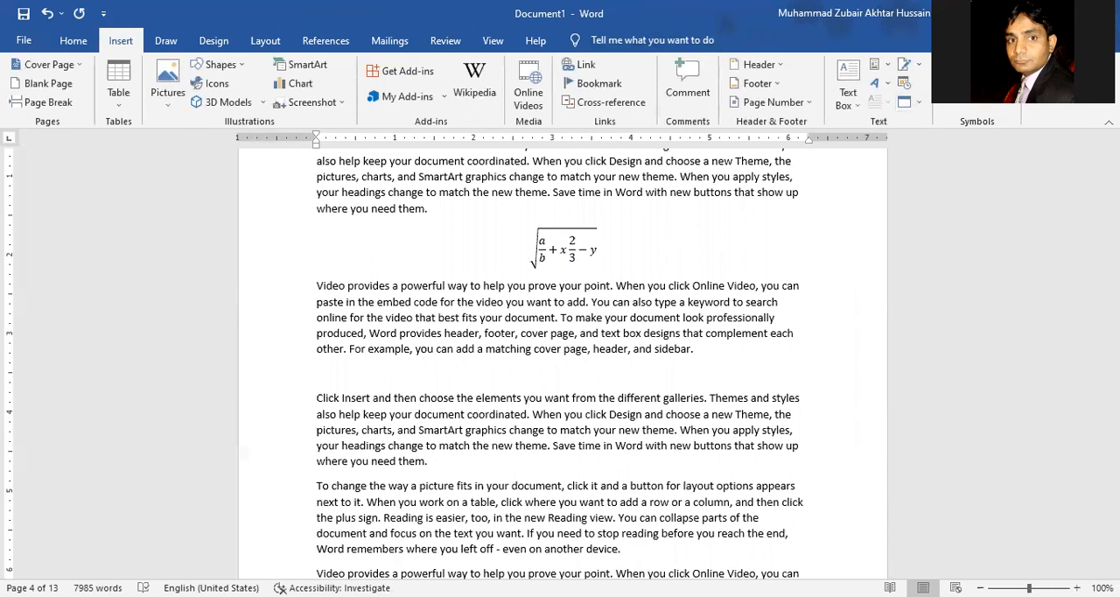
{"action": "left_click", "coordinate": [1005, 65]}
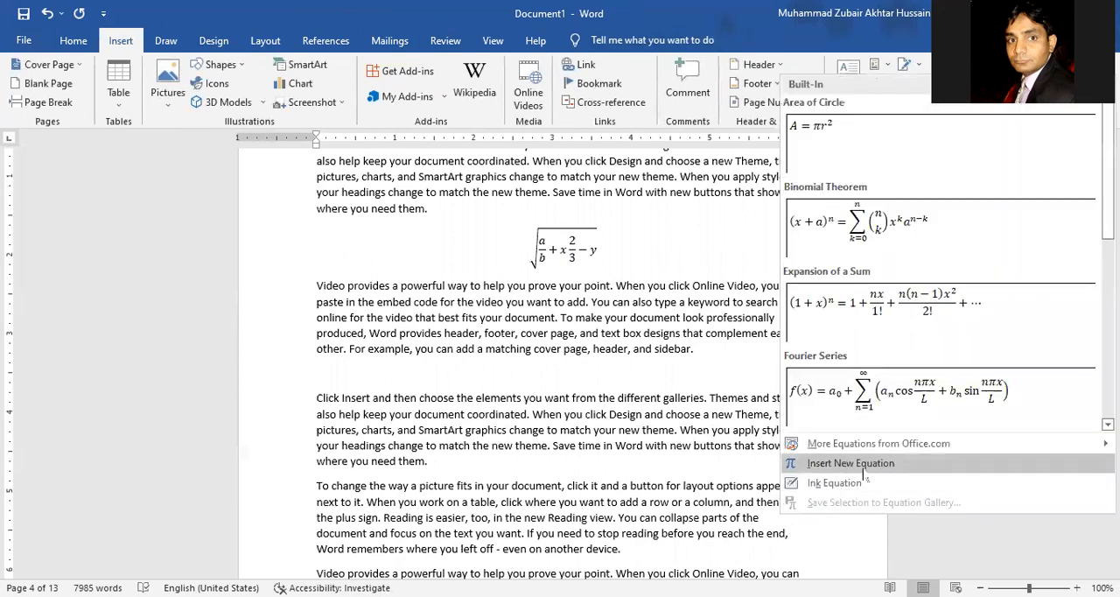
Step: Browse the script, radical and bracket structures and add an empty 2×2 matrix after the y in the square root equation
{"action": "left_click", "coordinate": [595, 253]}
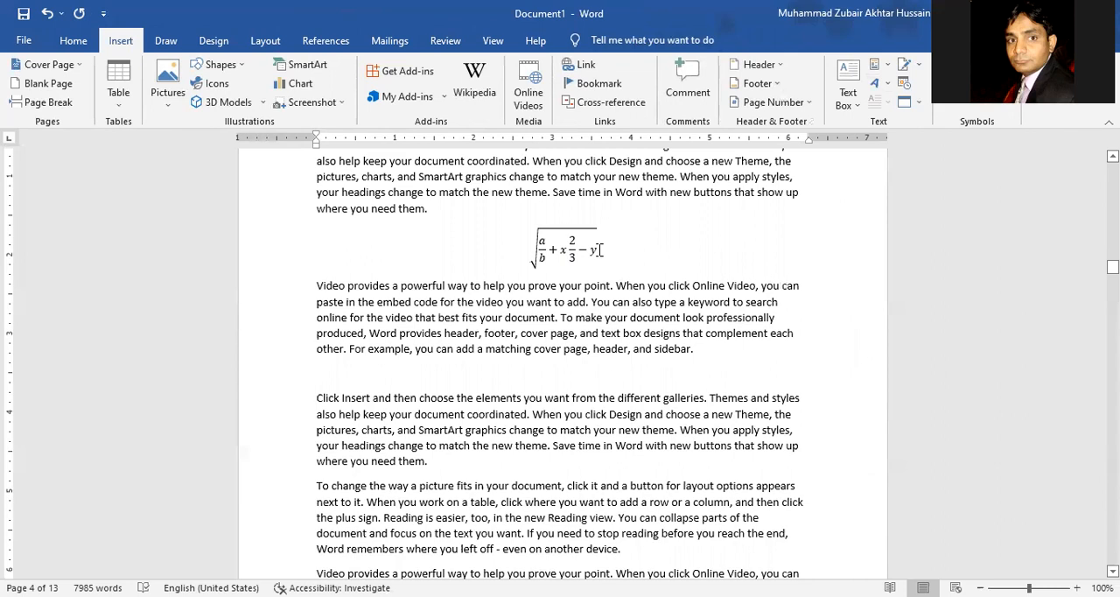
{"action": "left_click", "coordinate": [601, 42]}
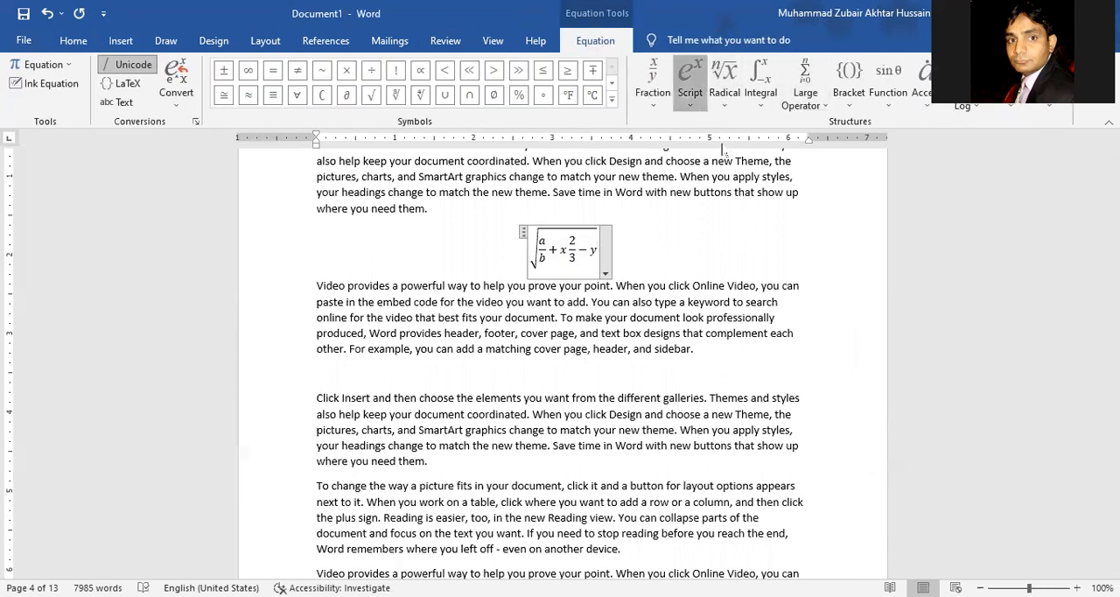
{"action": "left_click", "coordinate": [693, 101]}
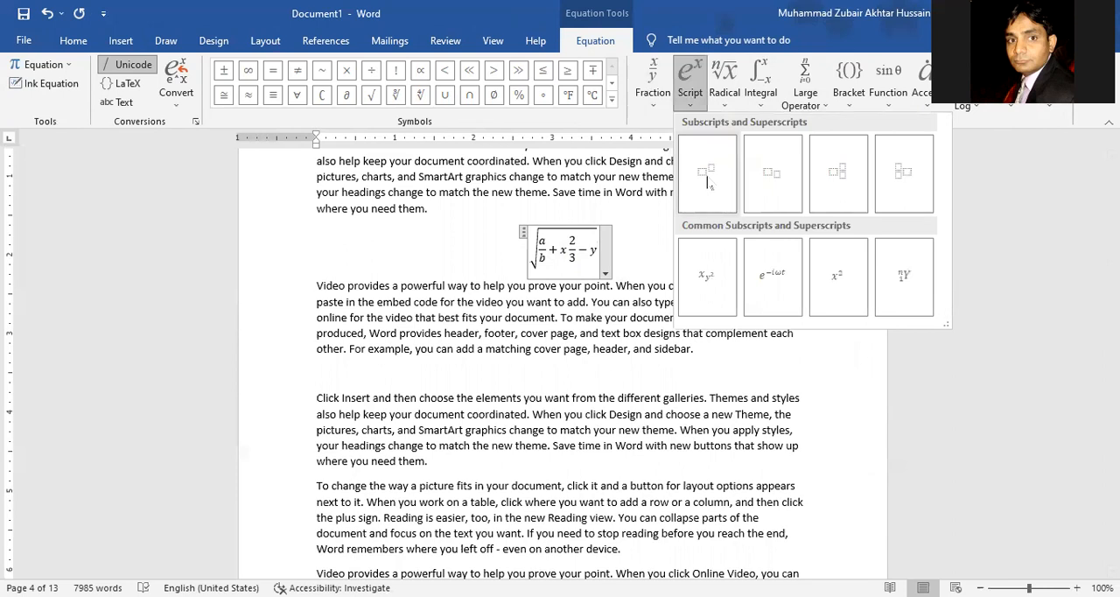
{"action": "left_click", "coordinate": [725, 94]}
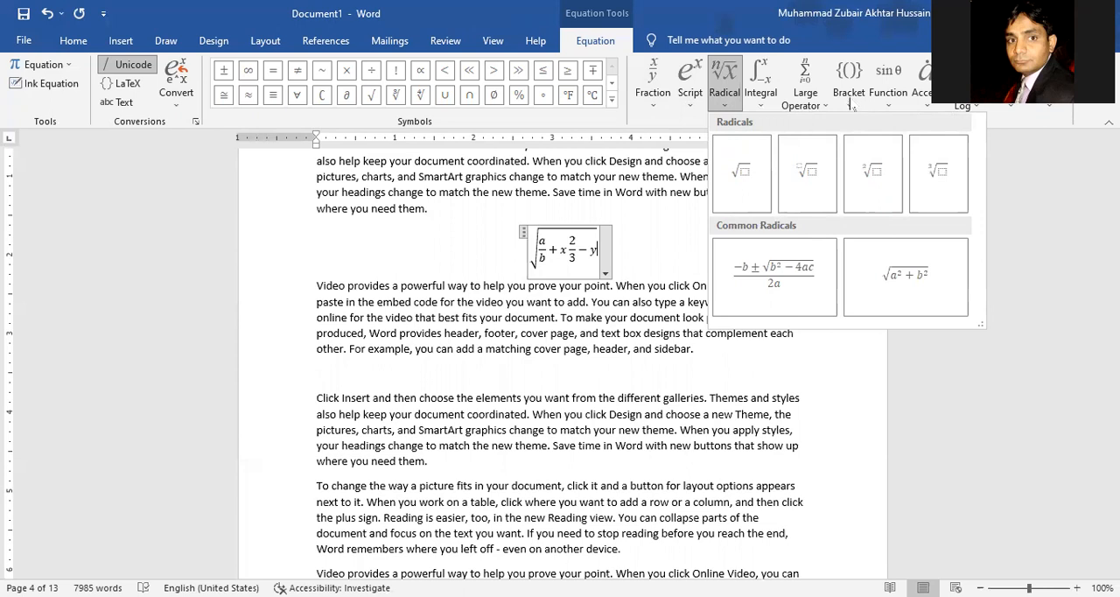
{"action": "left_click", "coordinate": [850, 103]}
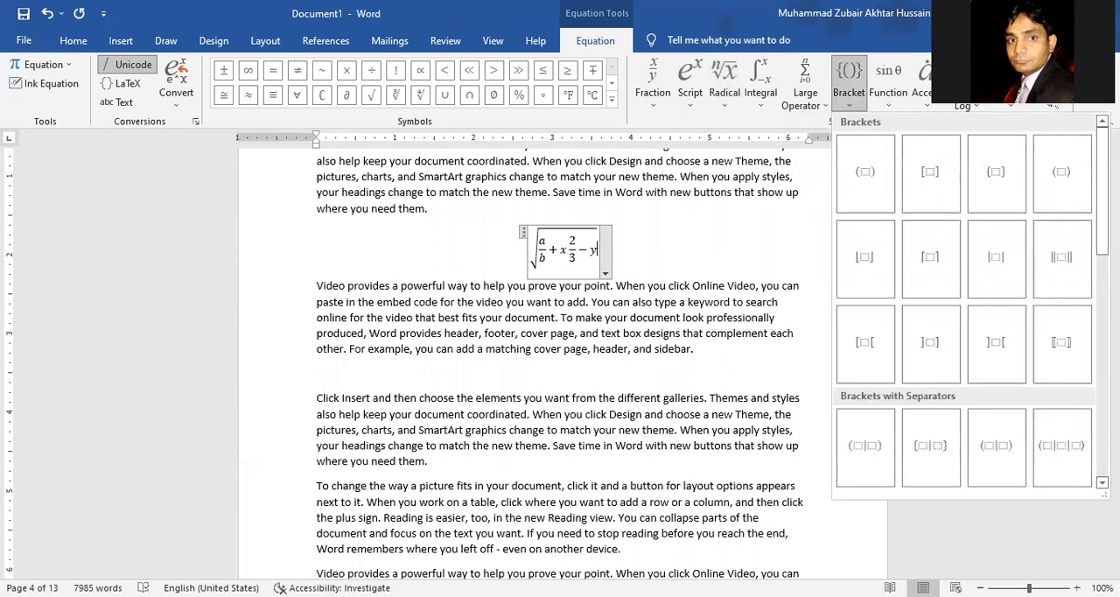
{"action": "left_click", "coordinate": [1053, 105]}
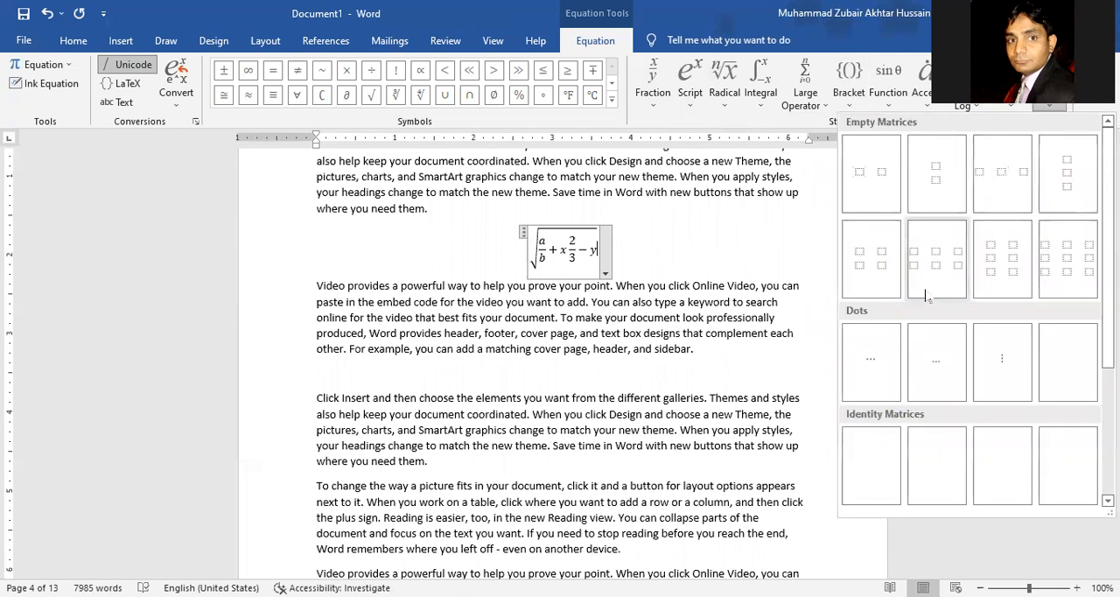
{"action": "left_click", "coordinate": [880, 275]}
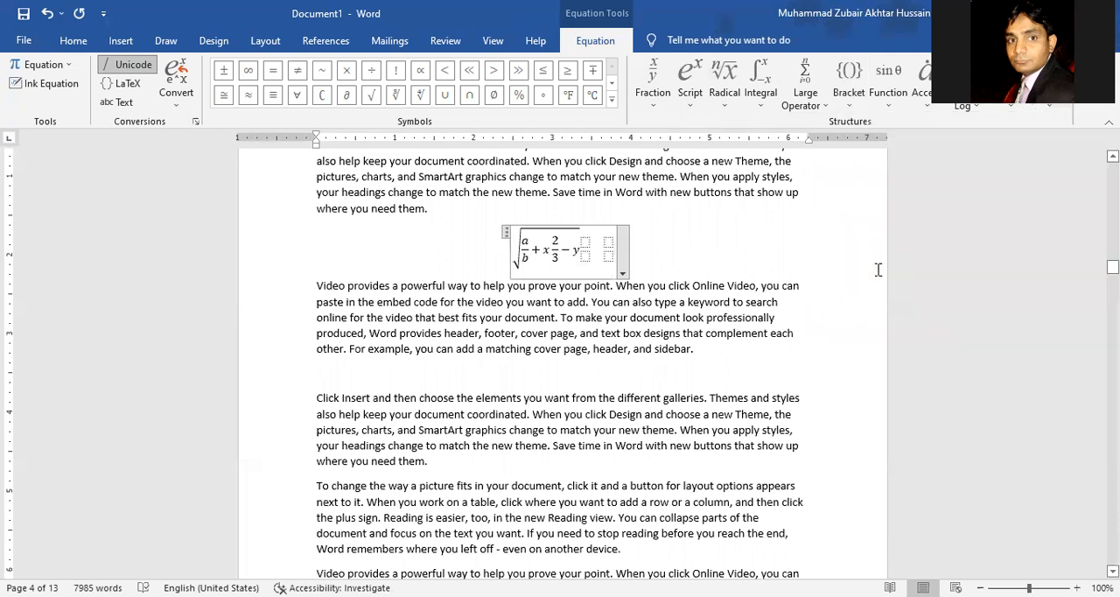
Step: Leave the square root equation and place the cursor at the end of the paragraph below it
{"action": "left_click", "coordinate": [74, 40]}
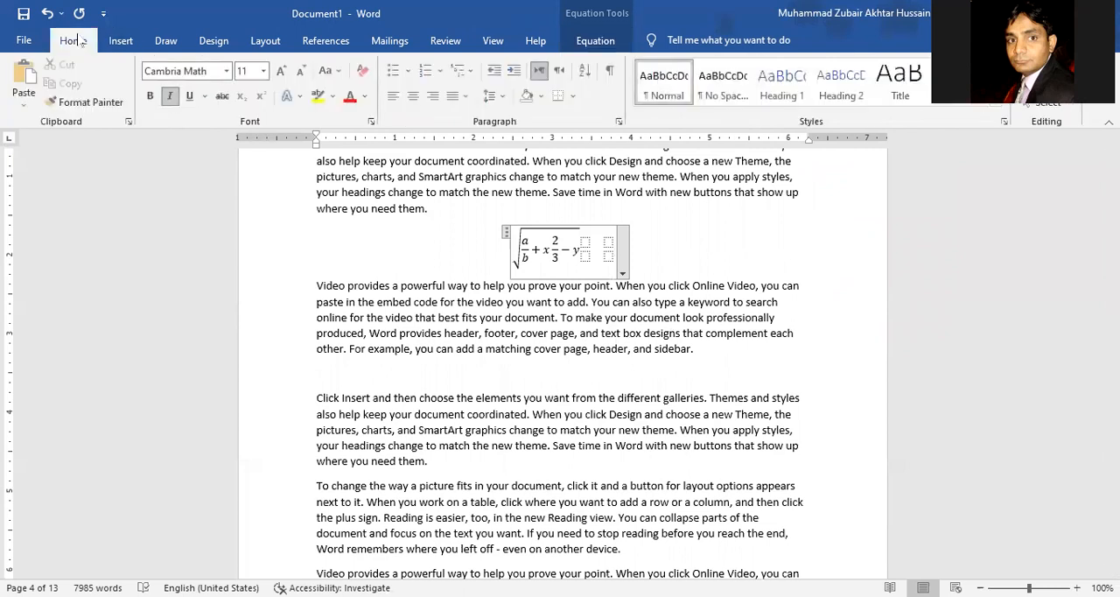
{"action": "left_click", "coordinate": [166, 40]}
{"action": "left_click", "coordinate": [120, 40]}
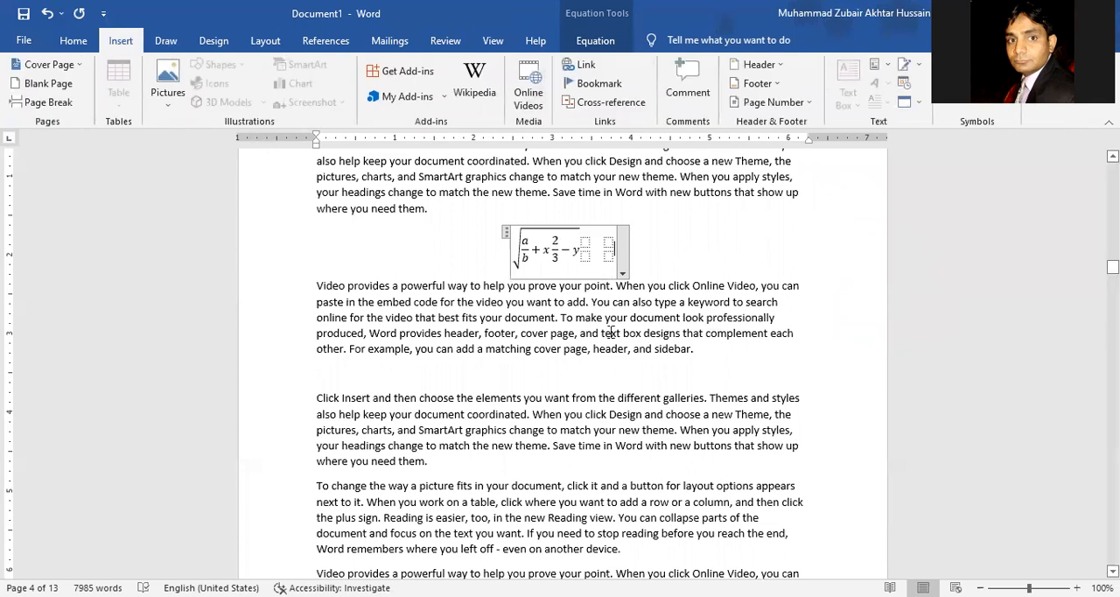
{"action": "left_click", "coordinate": [717, 355]}
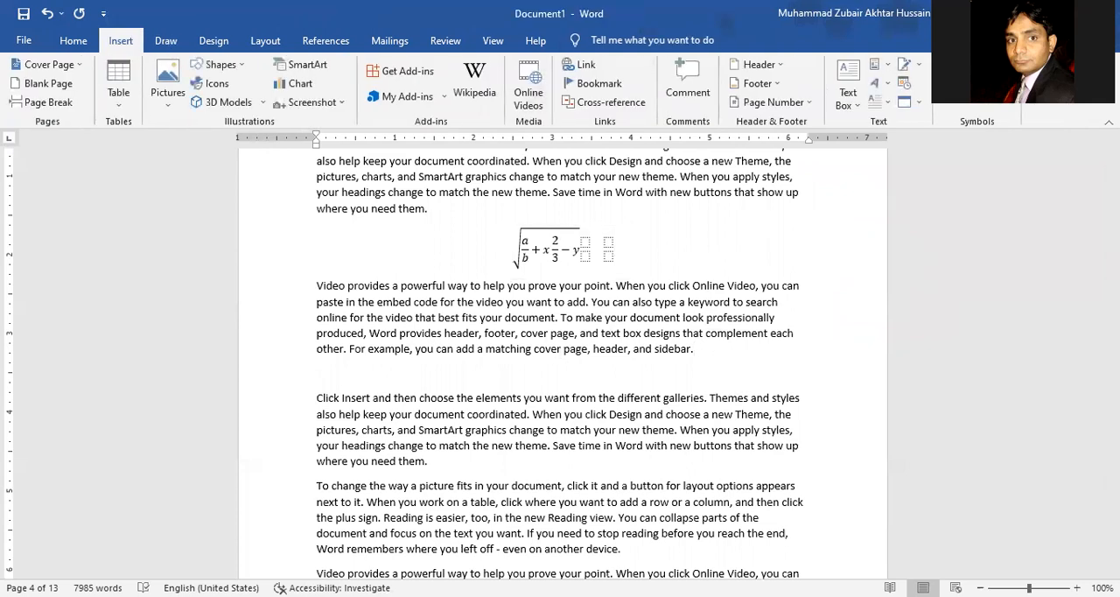